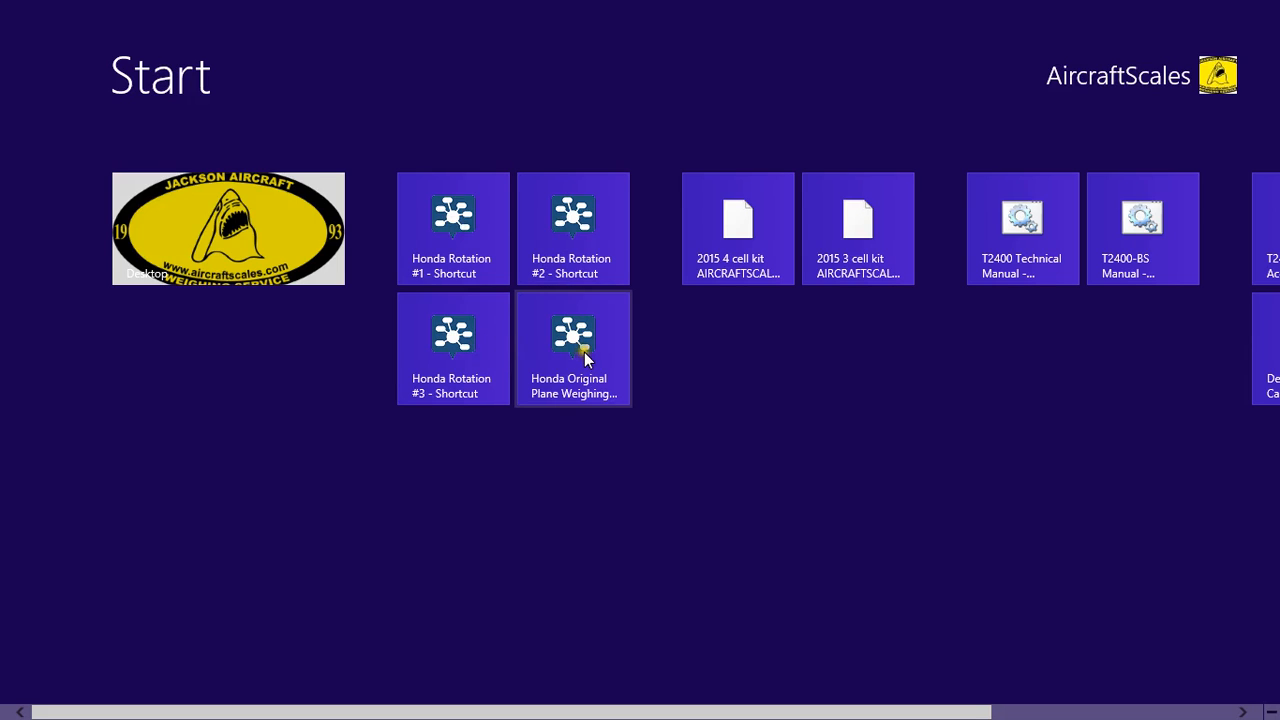
# Launch the Honda Rotation #1 logger from the Start screen and wake the scales.
pyautogui.click(455, 235)
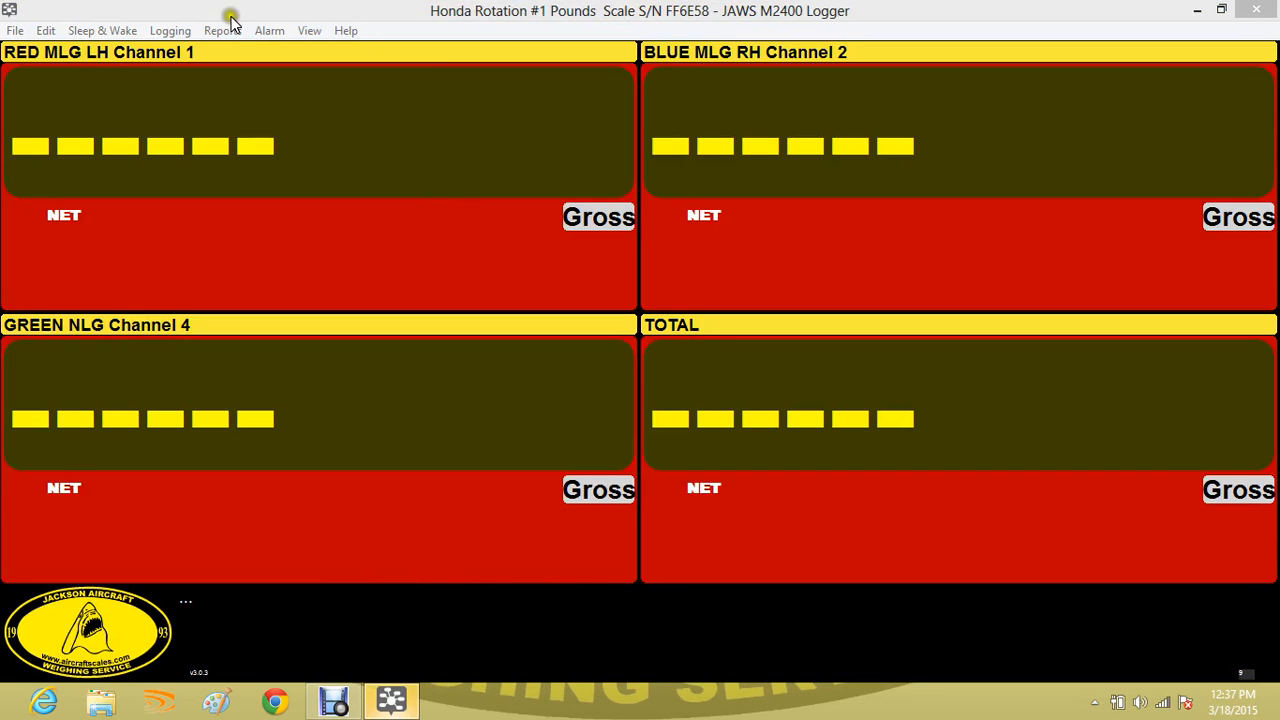
pyautogui.click(102, 31)
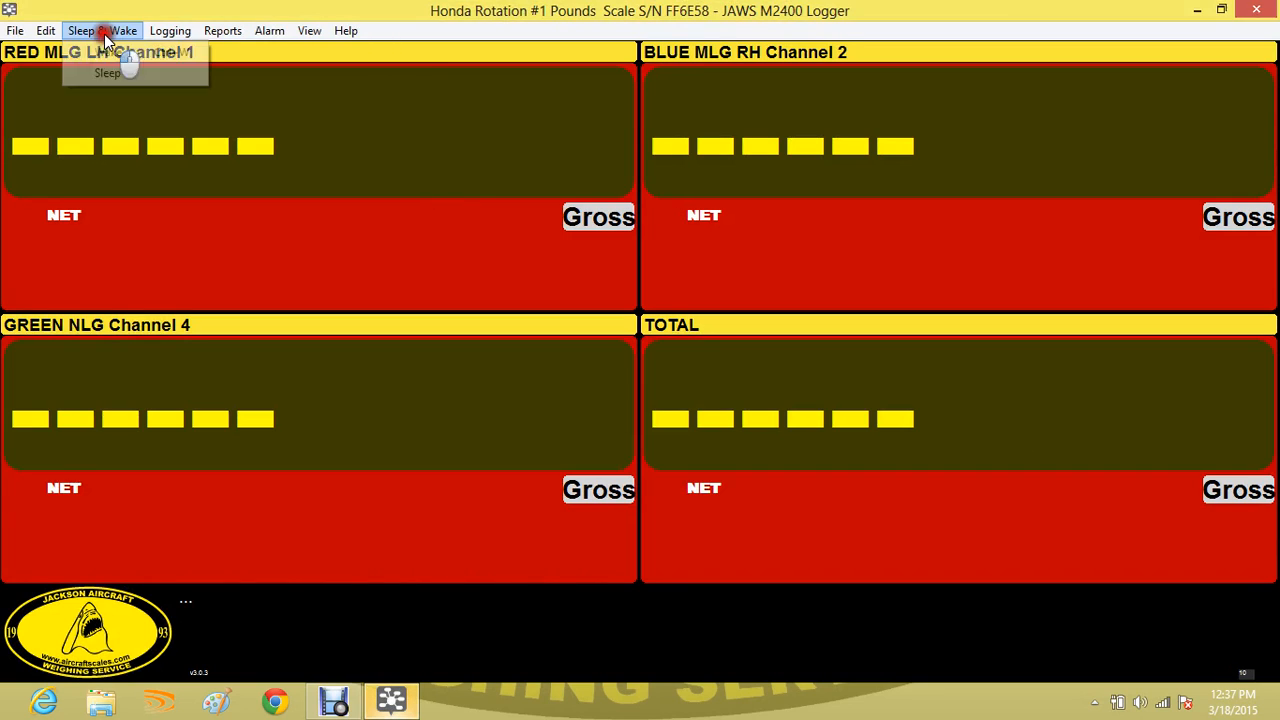
pyautogui.click(106, 50)
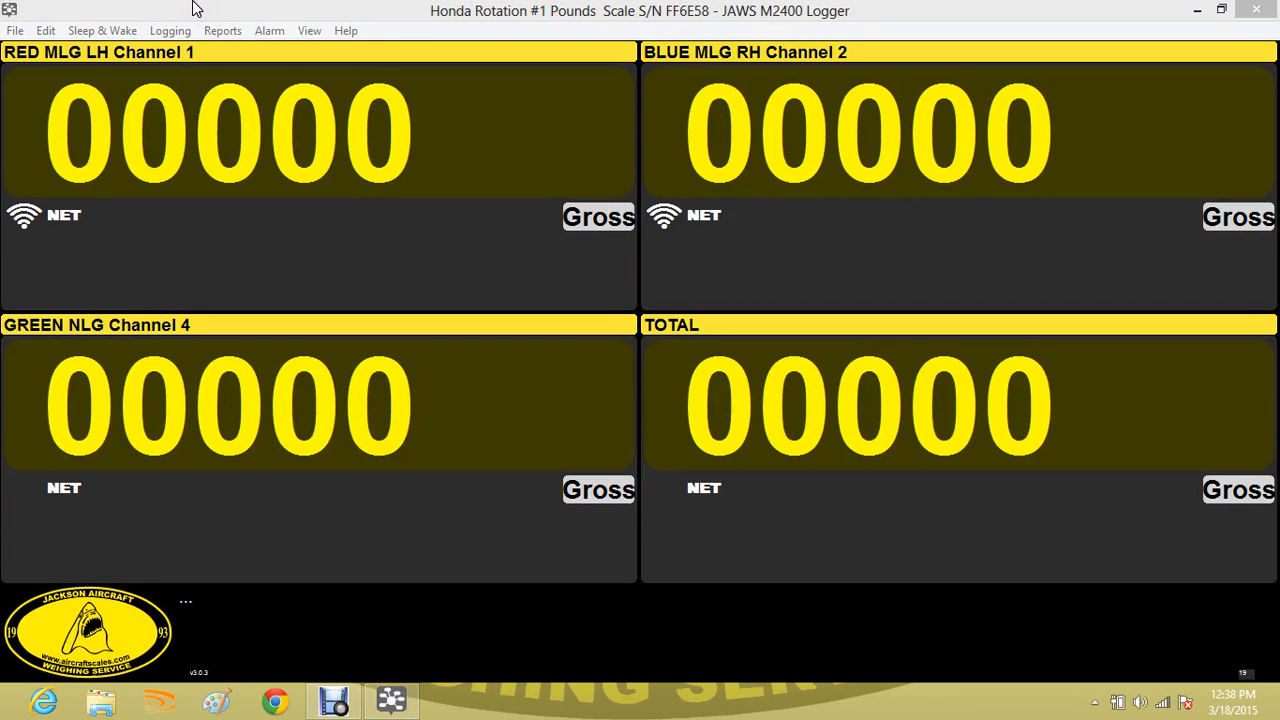
# Switch the RED MLG LH Channel 1 and BLUE MLG RH Channel 2 readings to gross, and zero each one.
pyautogui.moveTo(24, 238)
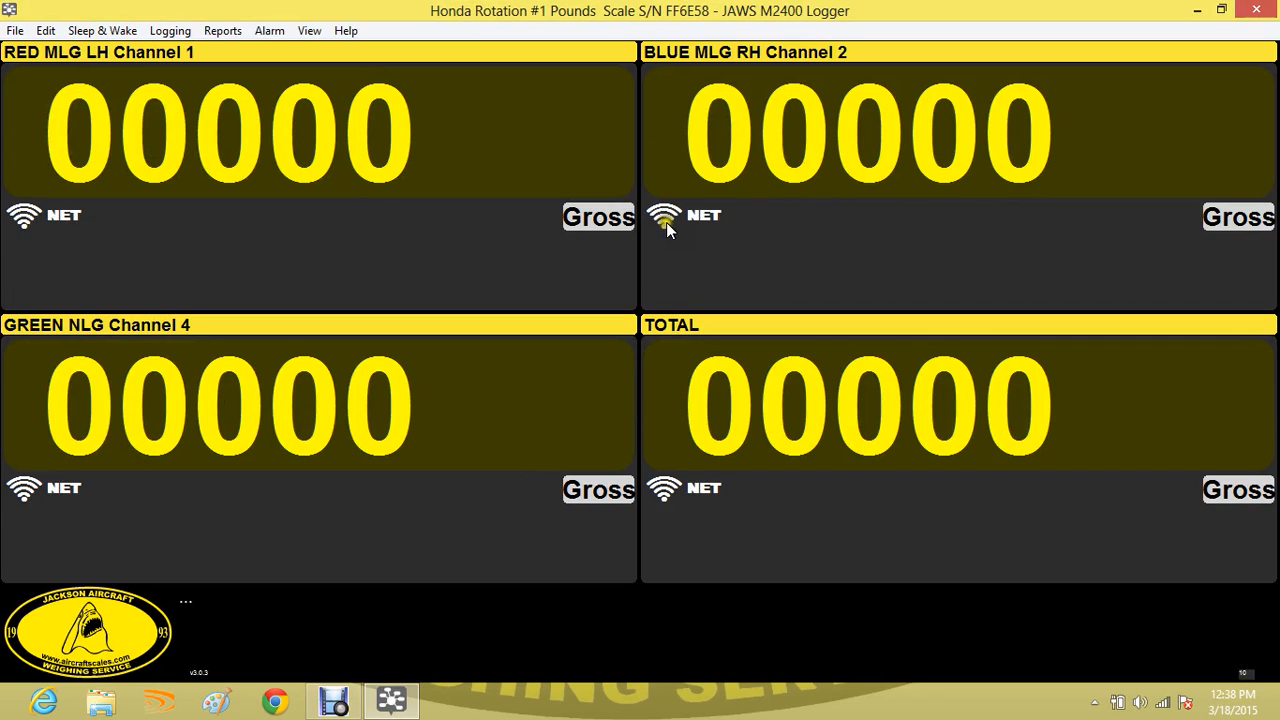
pyautogui.moveTo(50, 498)
pyautogui.moveTo(572, 170)
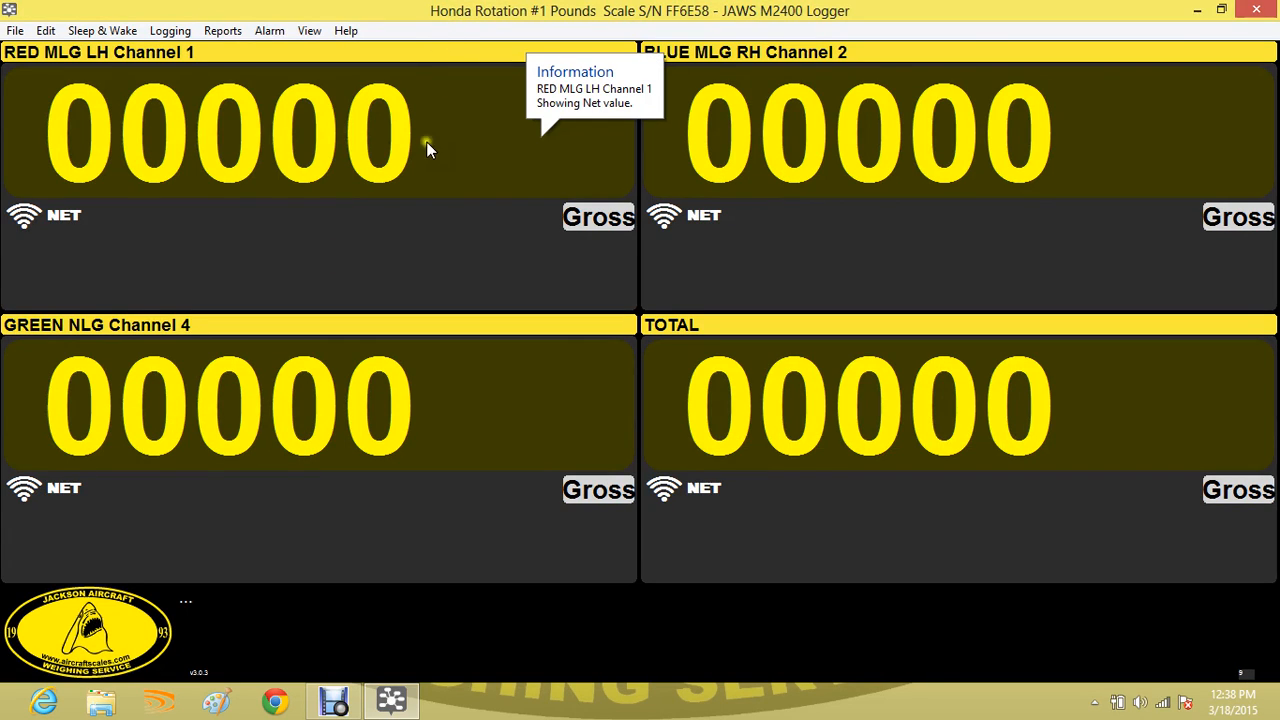
pyautogui.click(599, 218)
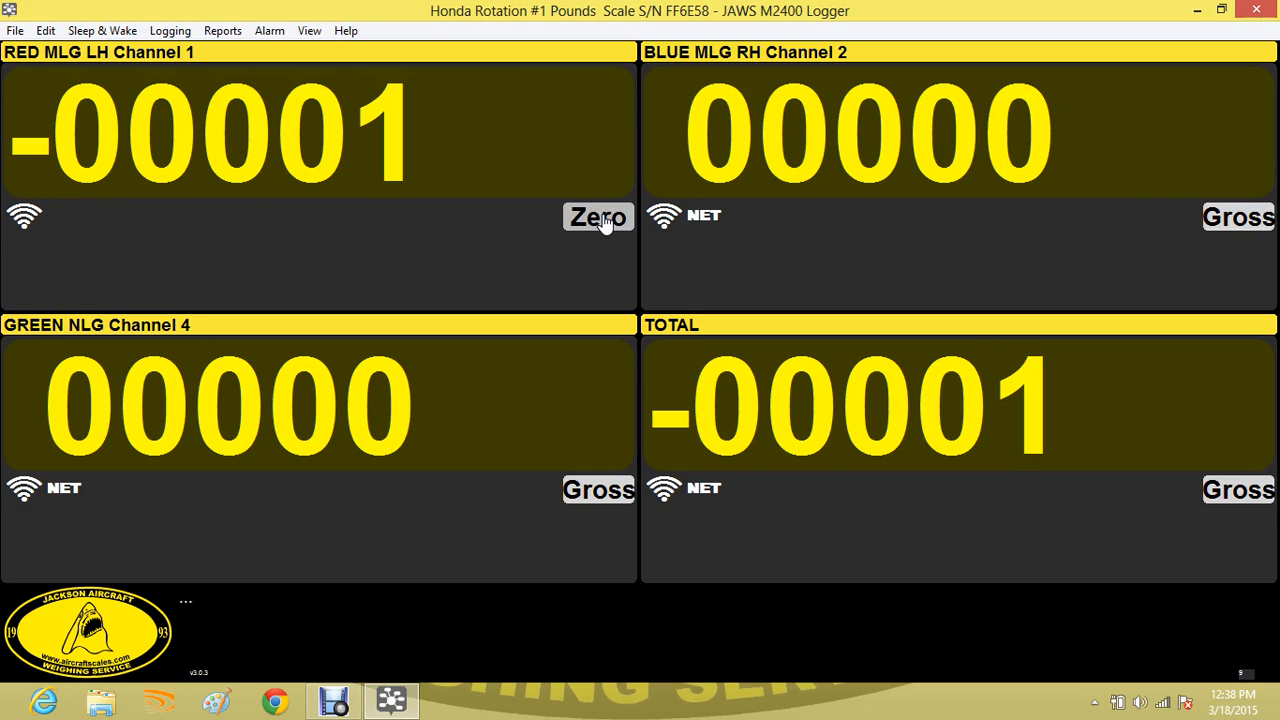
pyautogui.click(603, 219)
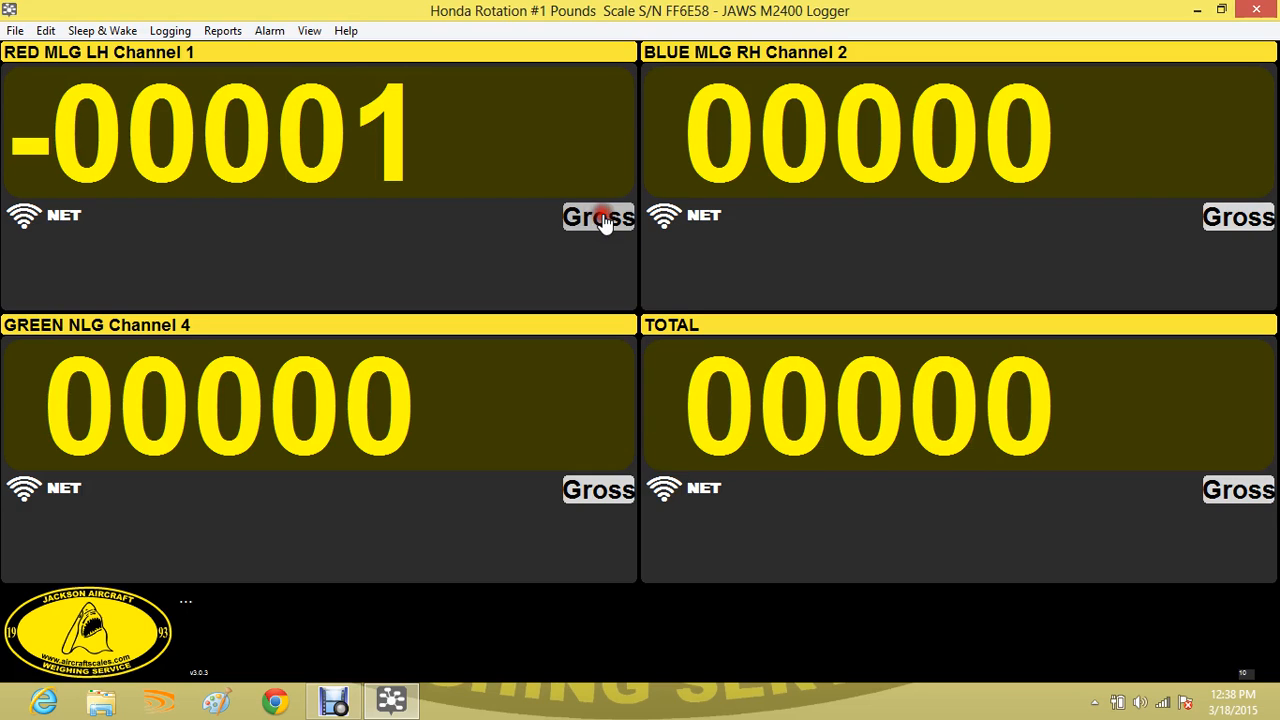
pyautogui.click(1212, 218)
pyautogui.click(1212, 220)
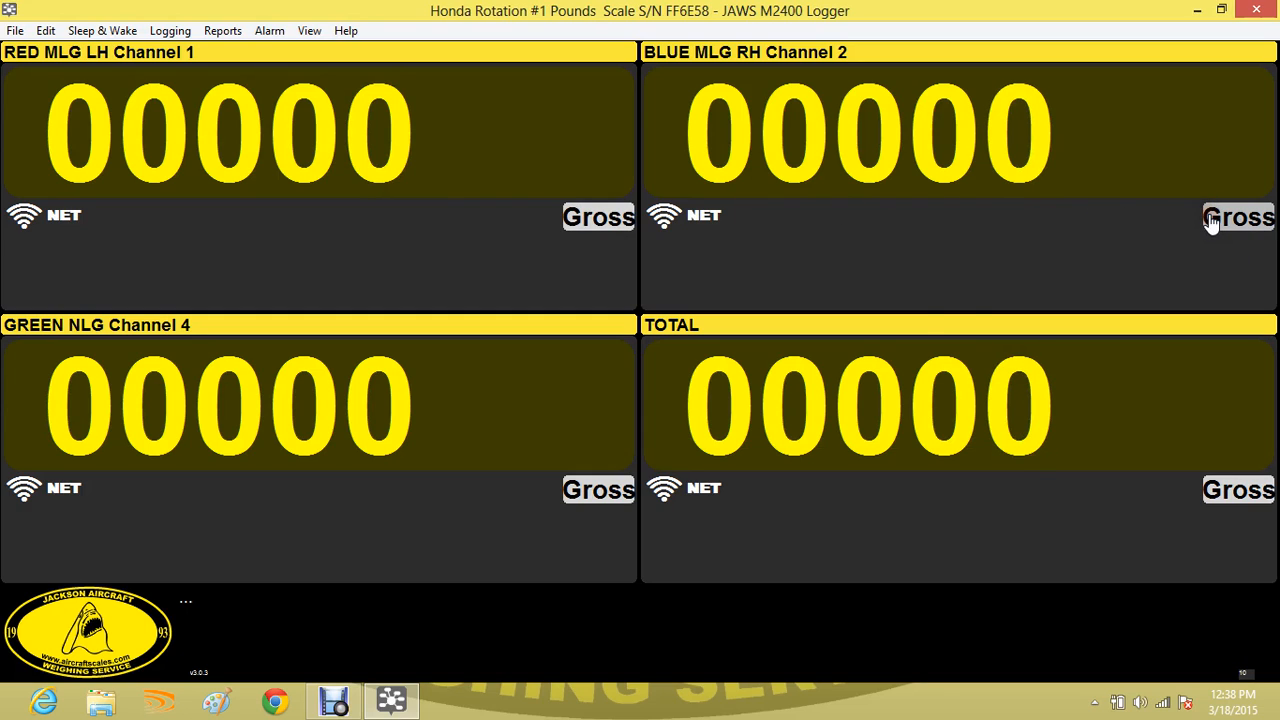
# Switch the weight display from the channel readouts to the aircraft mapping view.
pyautogui.moveTo(727, 530)
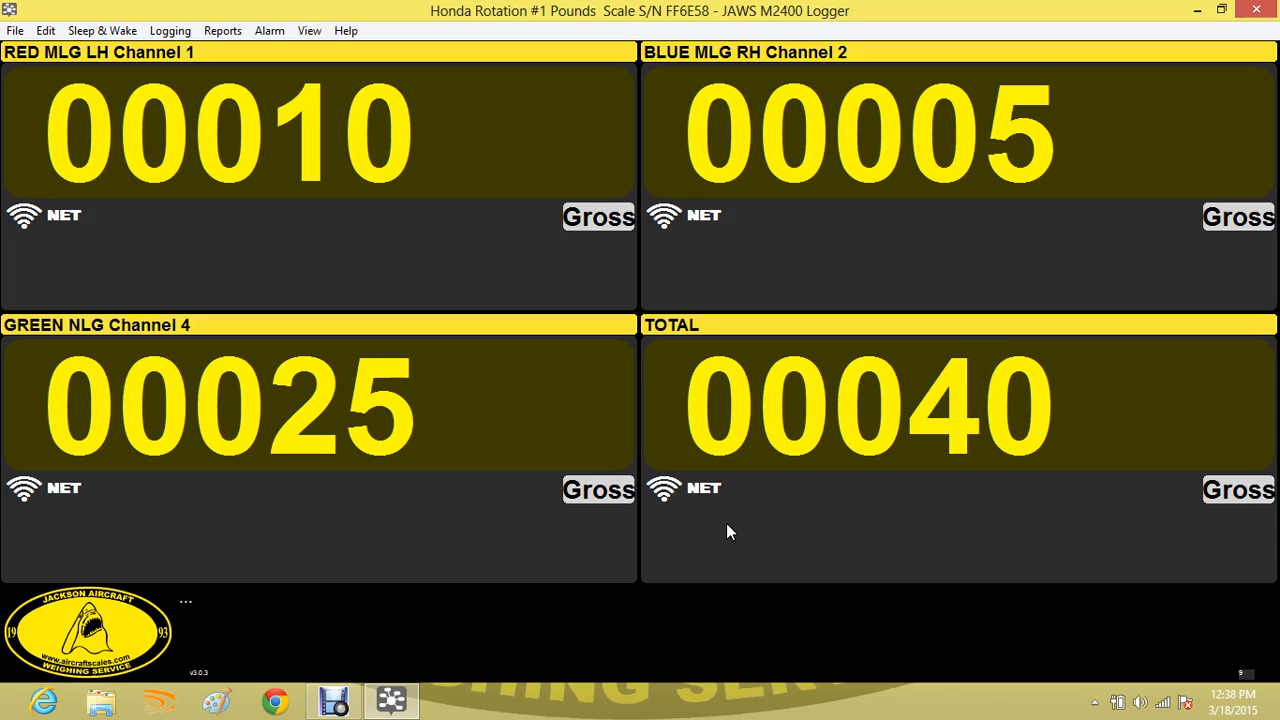
pyautogui.click(310, 31)
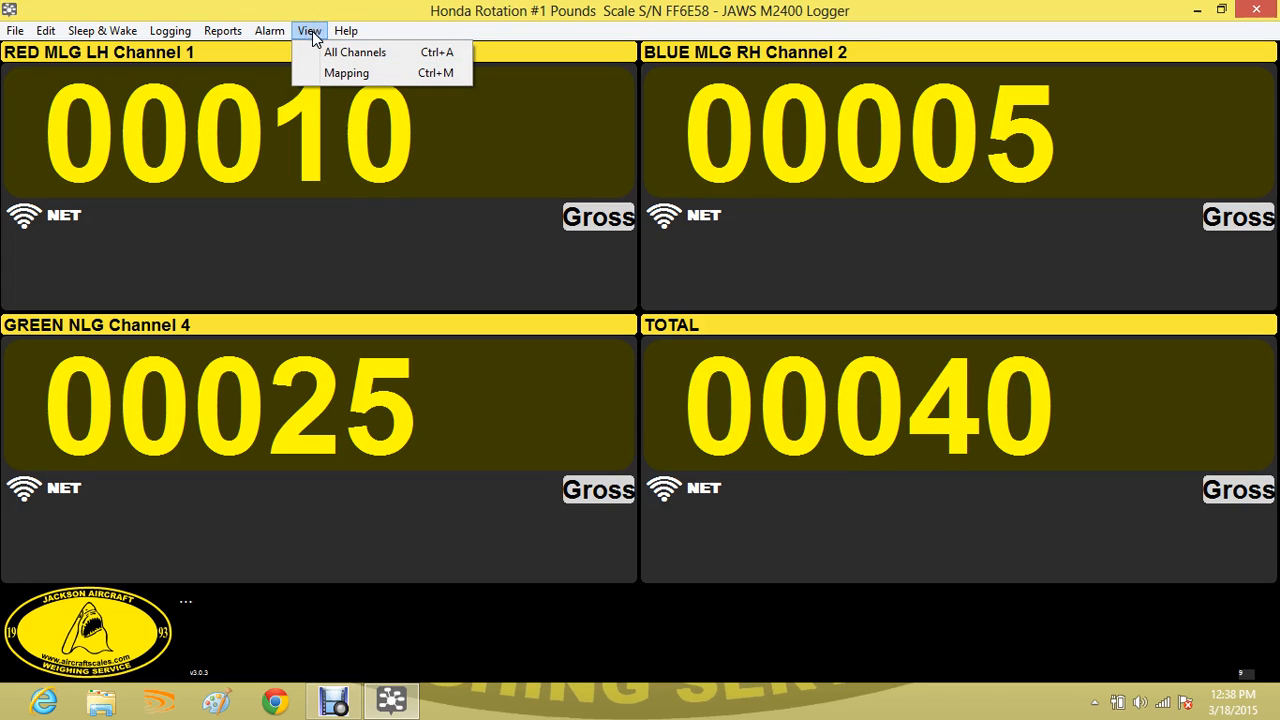
pyautogui.click(336, 75)
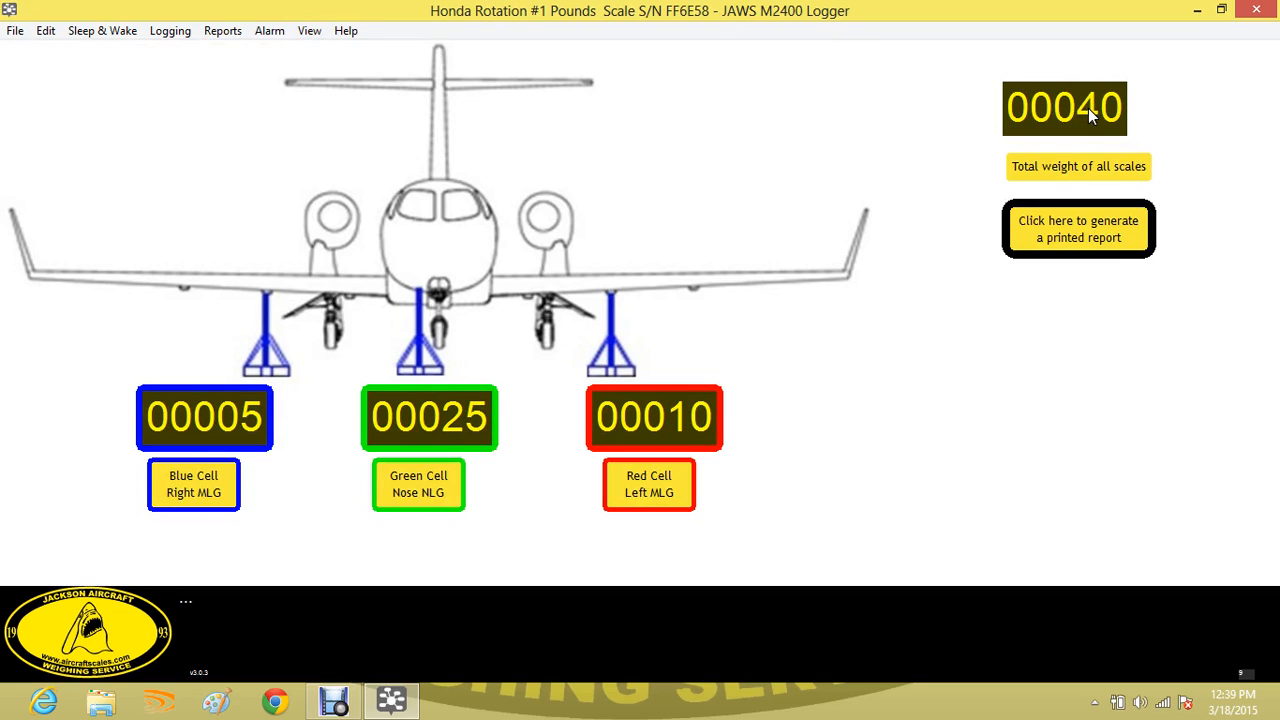
# Generate a printed report from the mapping view, overwriting the existing report file and accepting the prefilled report information.
pyautogui.click(925, 150)
pyautogui.click(1082, 236)
pyautogui.click(1079, 237)
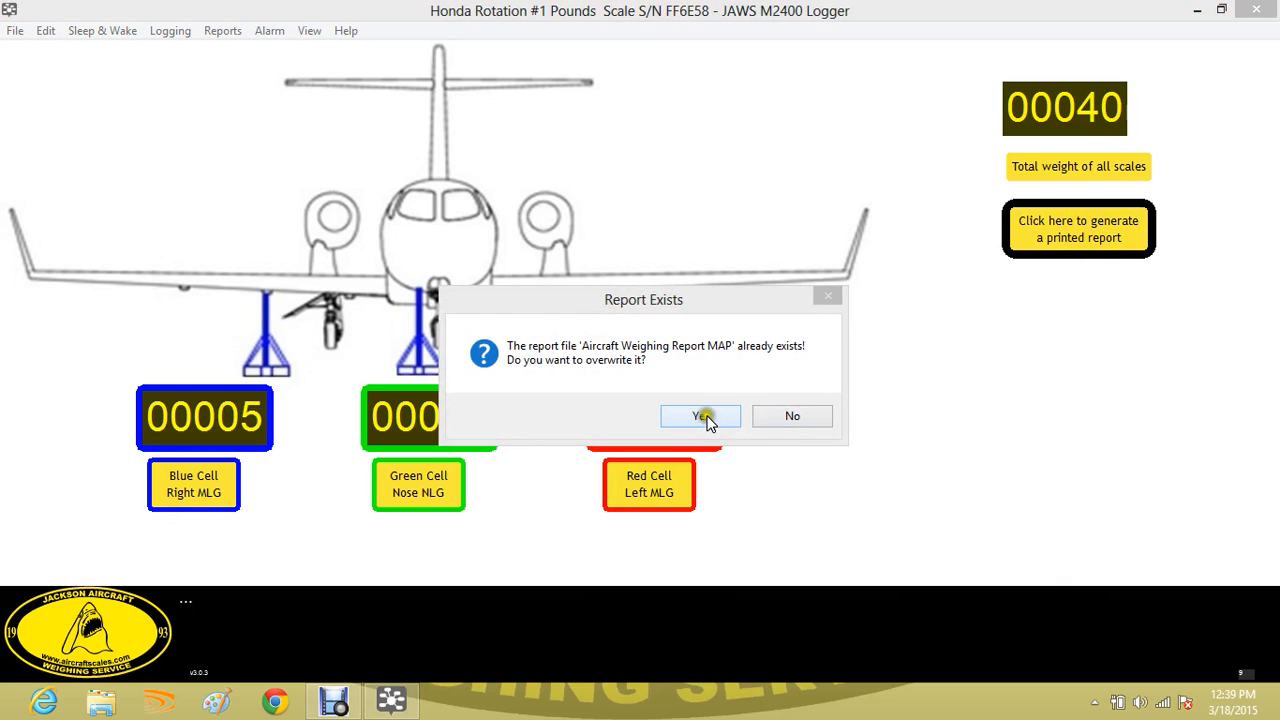
pyautogui.click(706, 420)
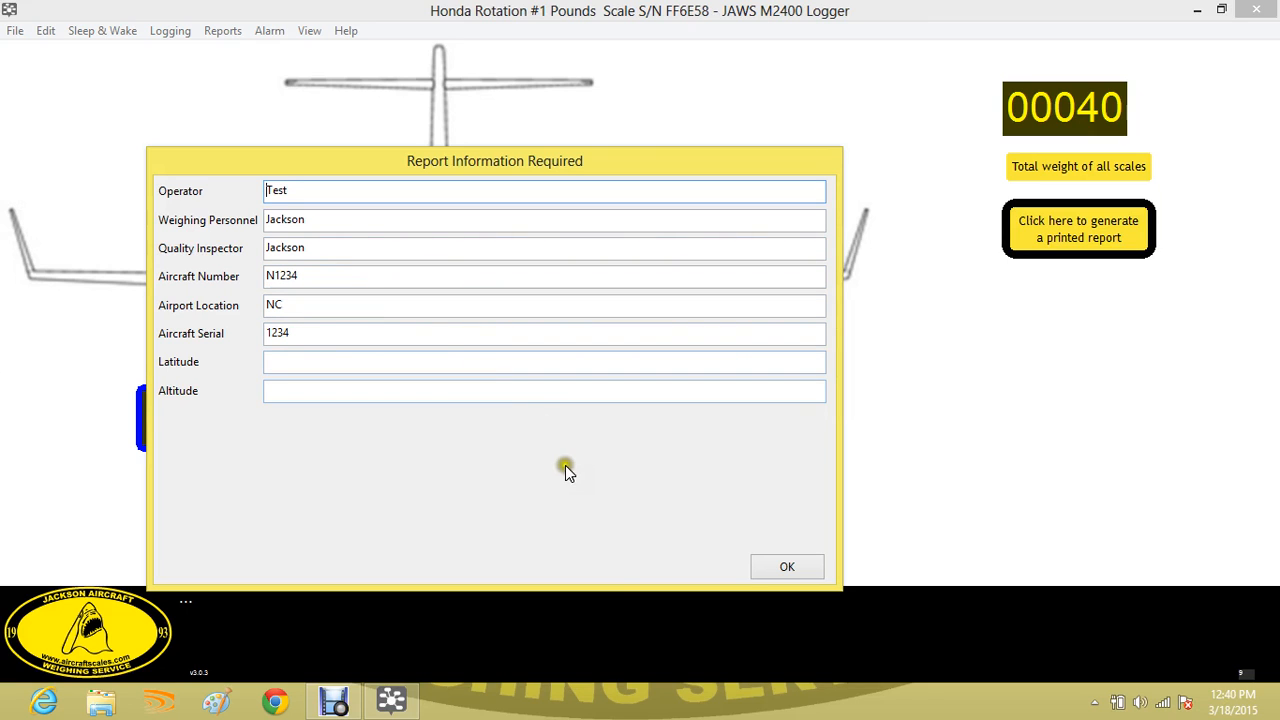
pyautogui.click(788, 566)
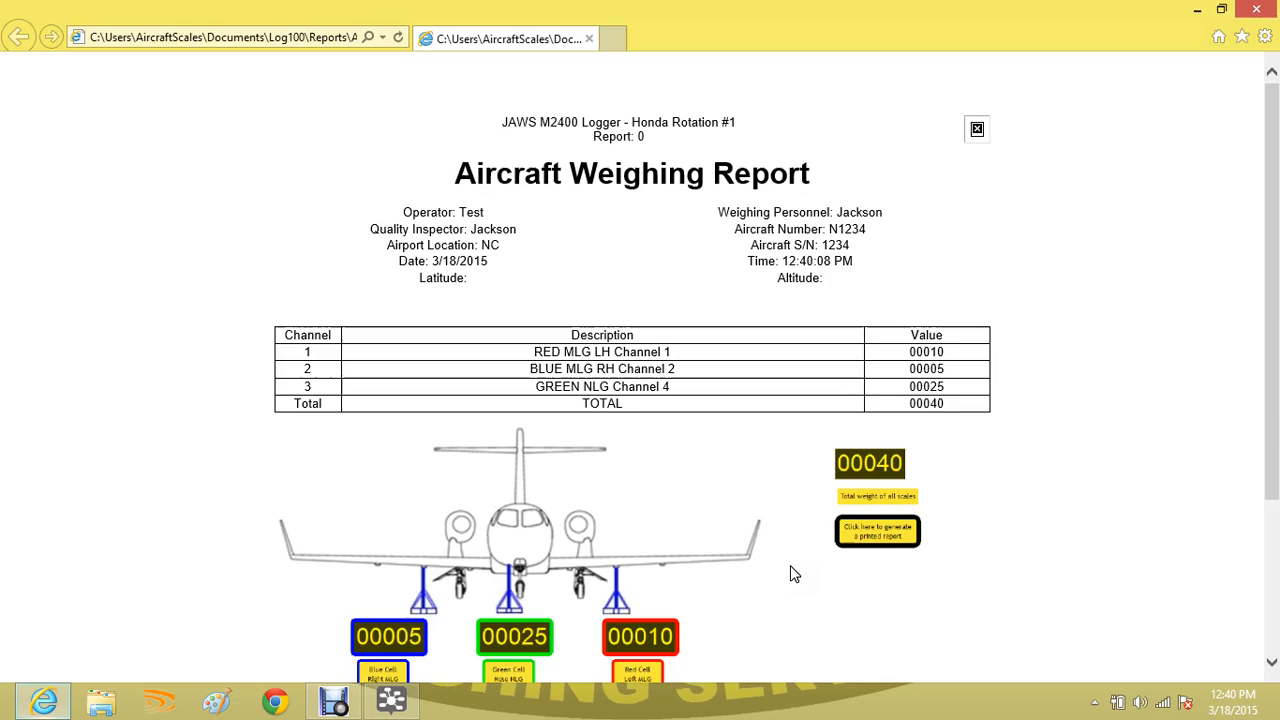
# Check the Aircraft Weighing Report in print preview and close the preview.
pyautogui.click(1272, 664)
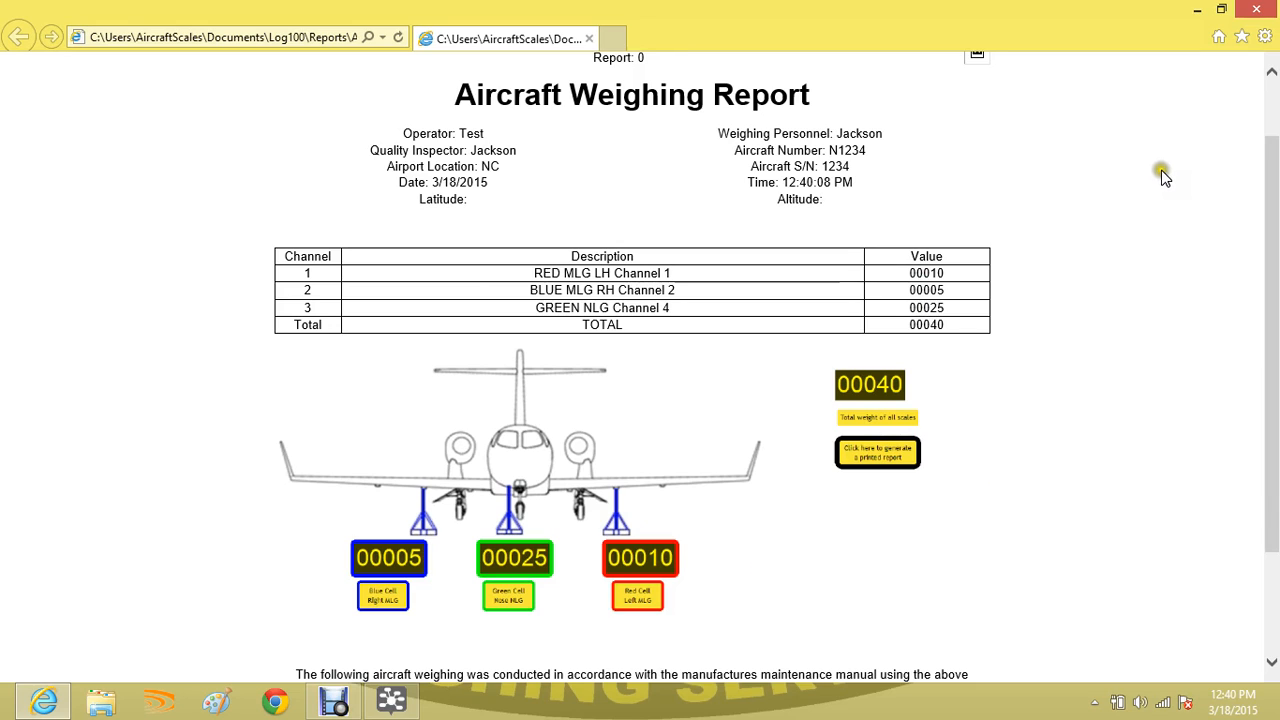
pyautogui.click(1263, 40)
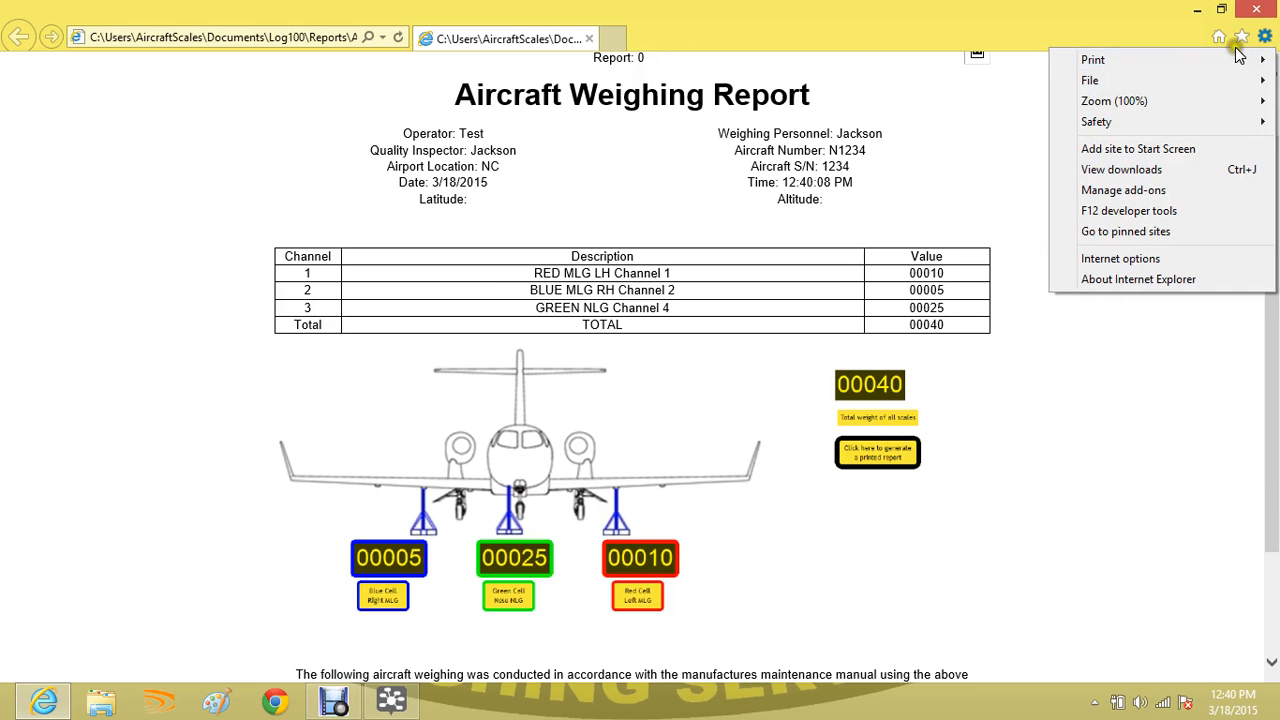
pyautogui.moveTo(1209, 62)
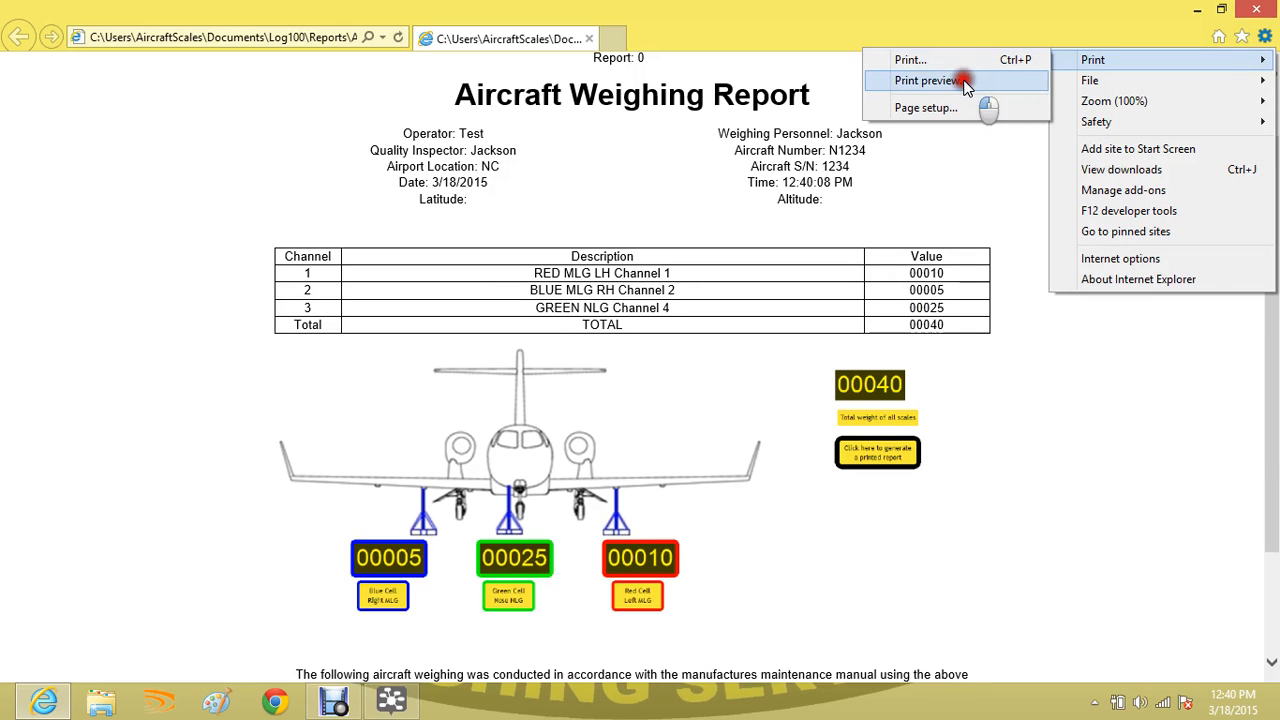
pyautogui.click(968, 80)
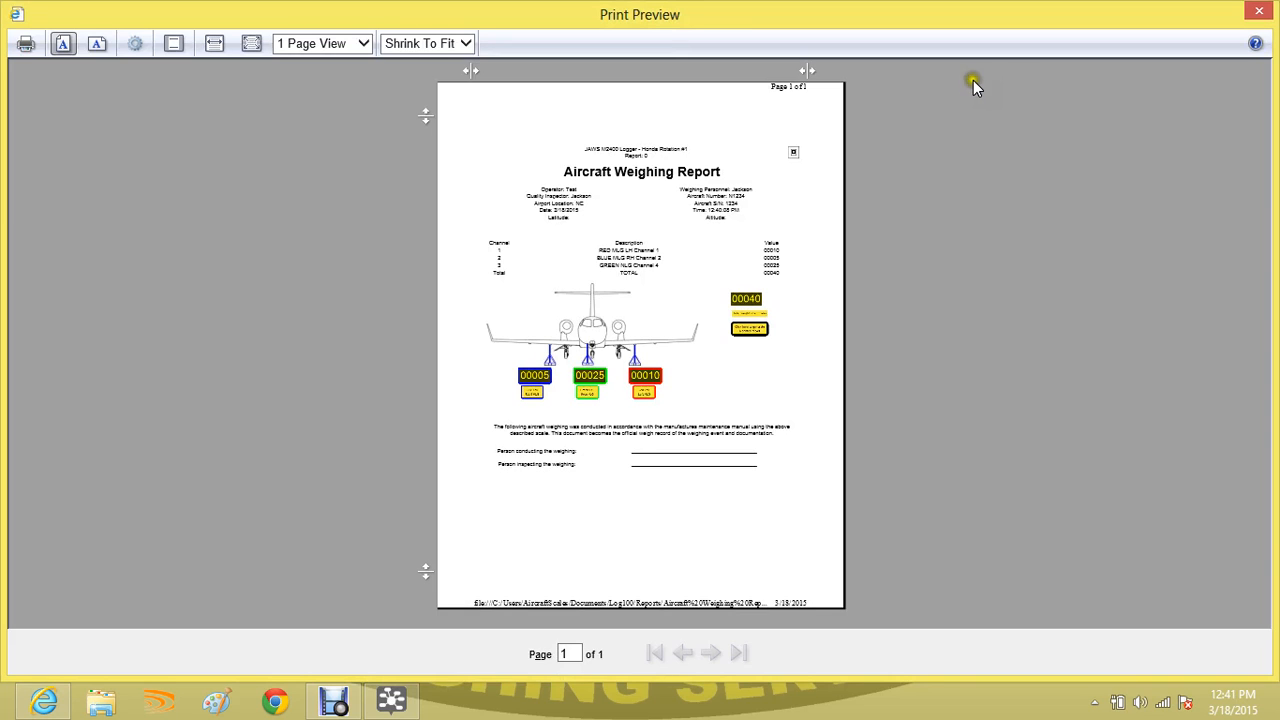
pyautogui.click(1258, 12)
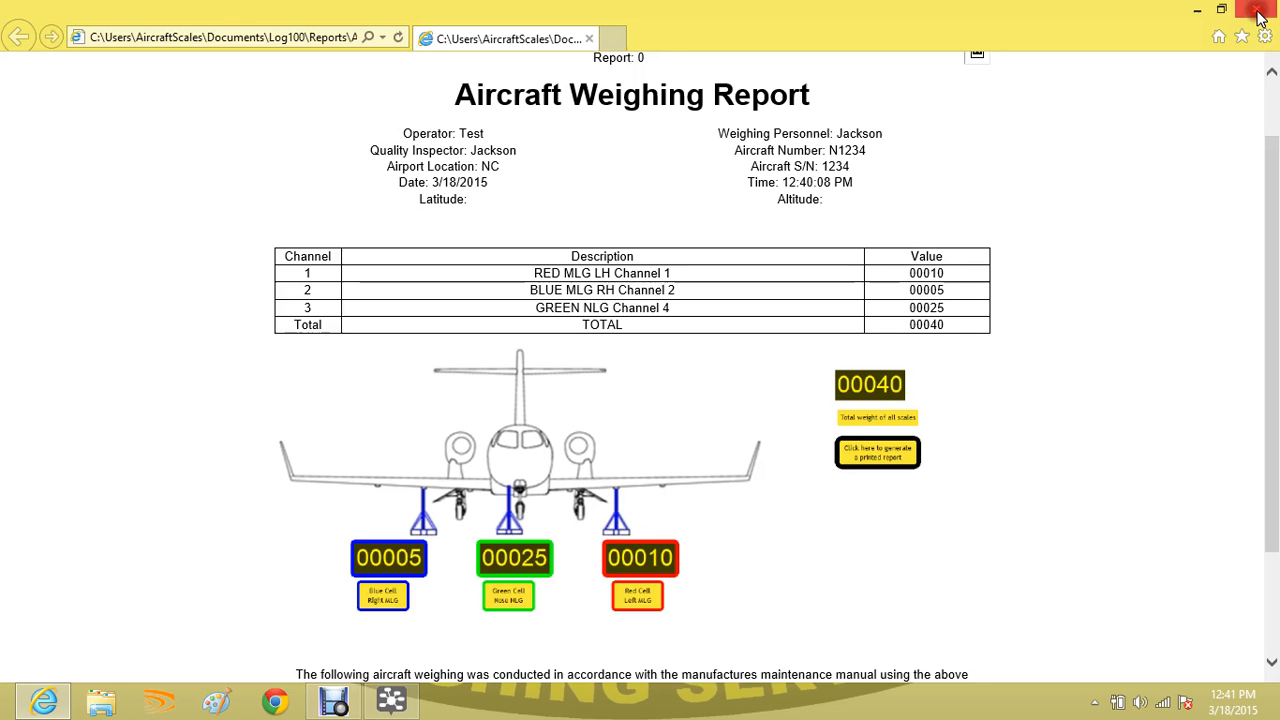
# Save the report as a complete webpage named "Aircraft Weighing Report MAP 12344" in the Aircraft Saved Reports folder.
pyautogui.click(1265, 37)
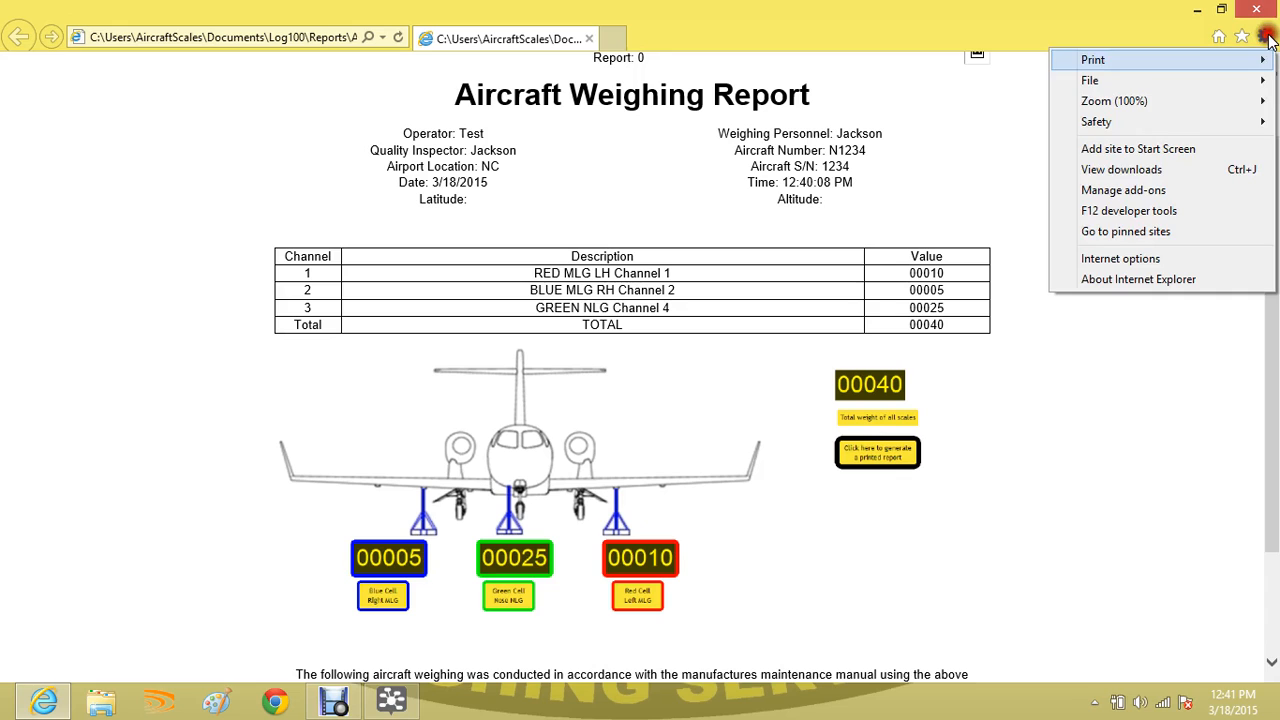
pyautogui.moveTo(1203, 82)
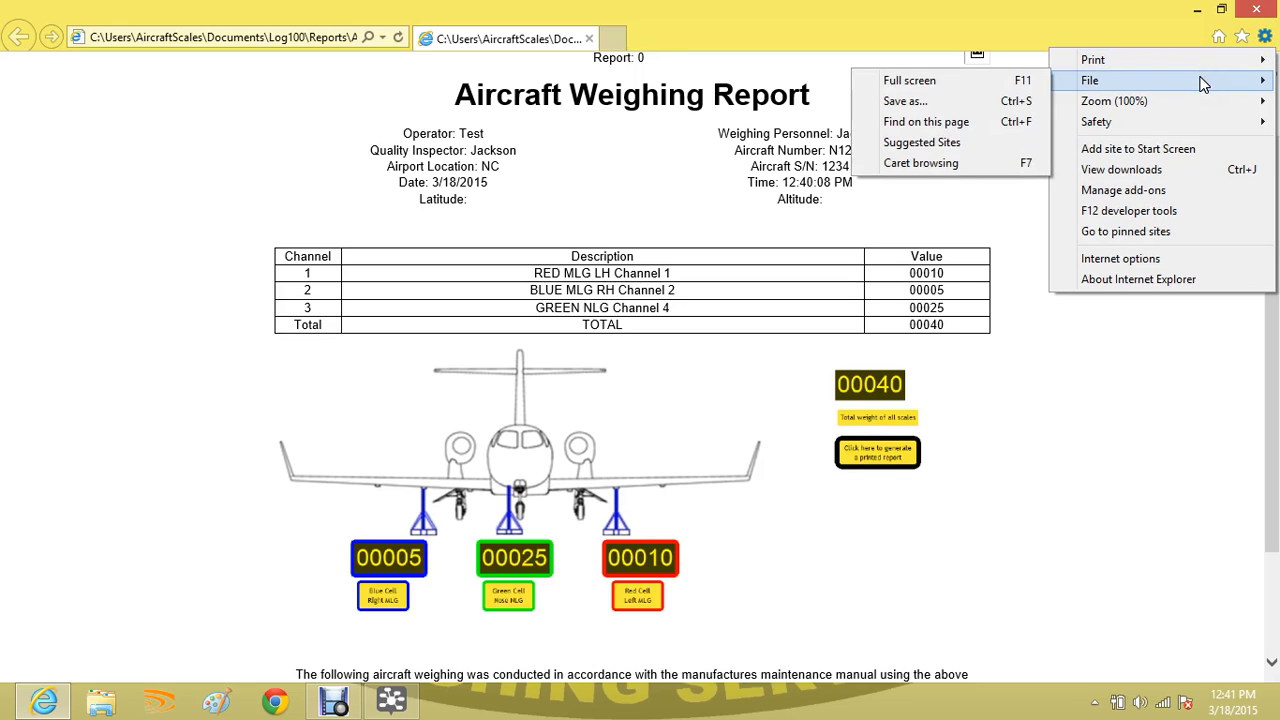
pyautogui.click(983, 101)
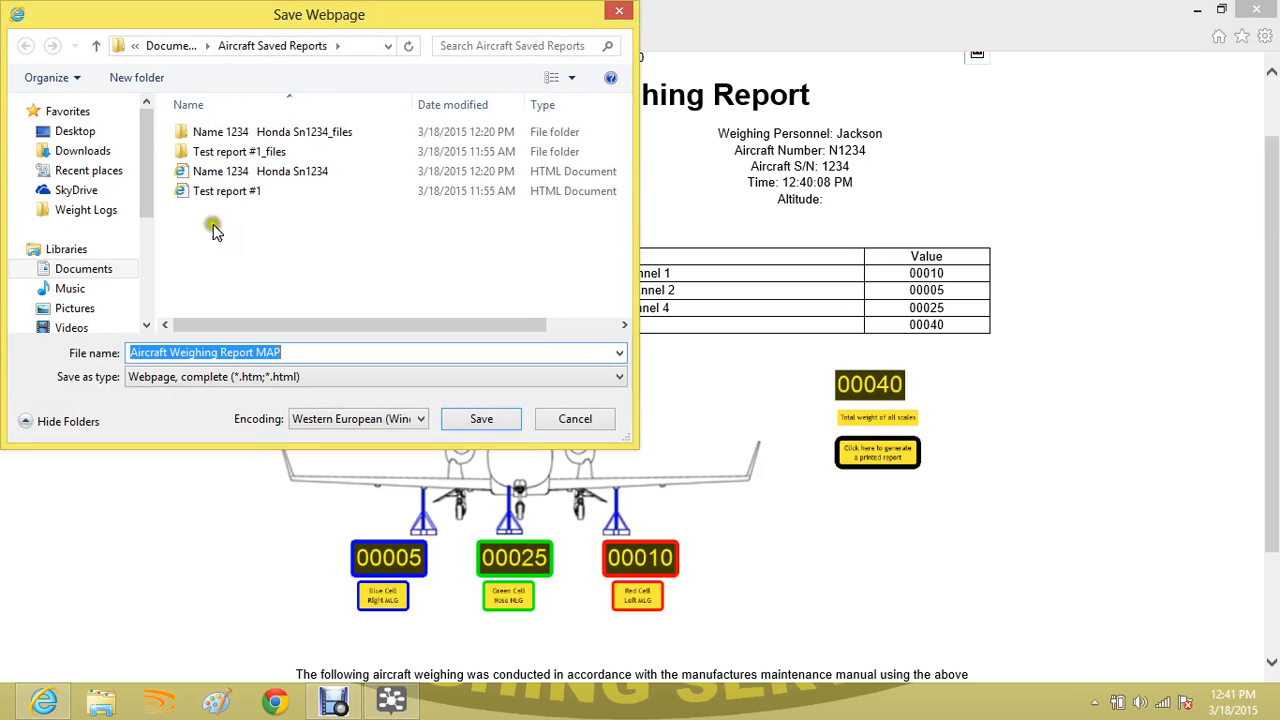
pyautogui.click(106, 216)
pyautogui.click(256, 212)
pyautogui.click(353, 47)
pyautogui.click(323, 254)
pyautogui.click(289, 351)
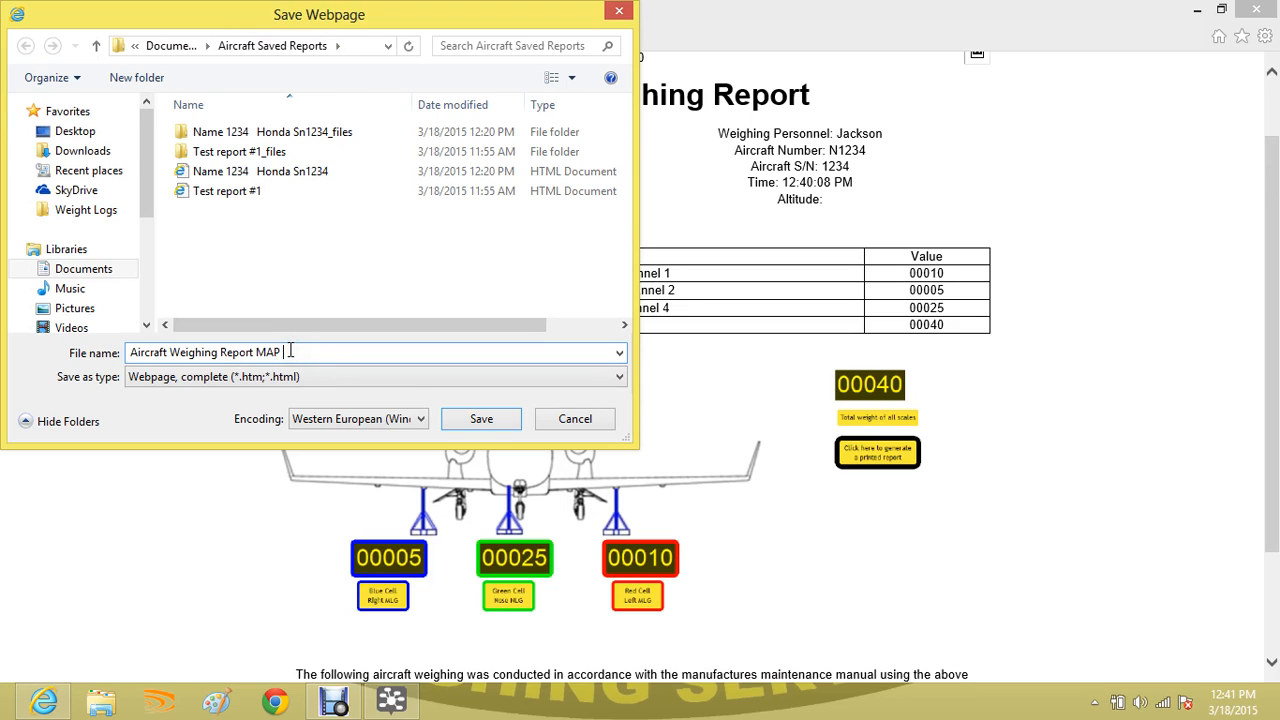
pyautogui.write('12344')
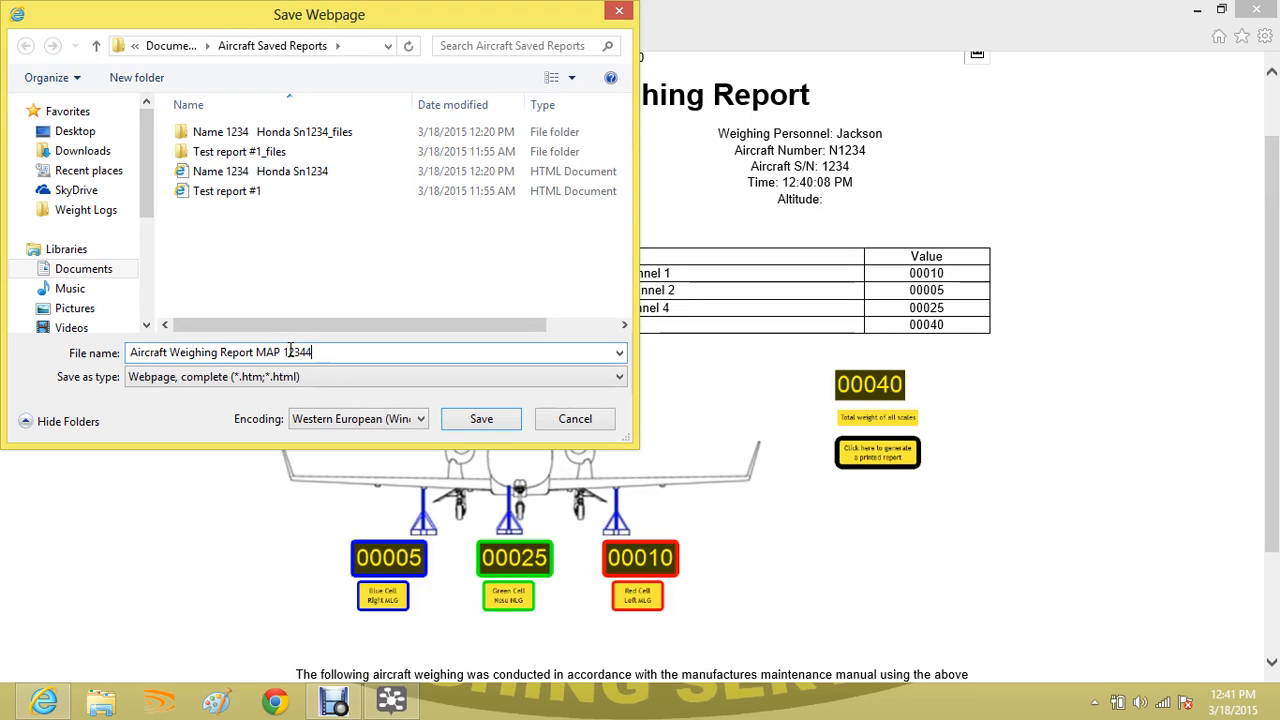
pyautogui.click(481, 421)
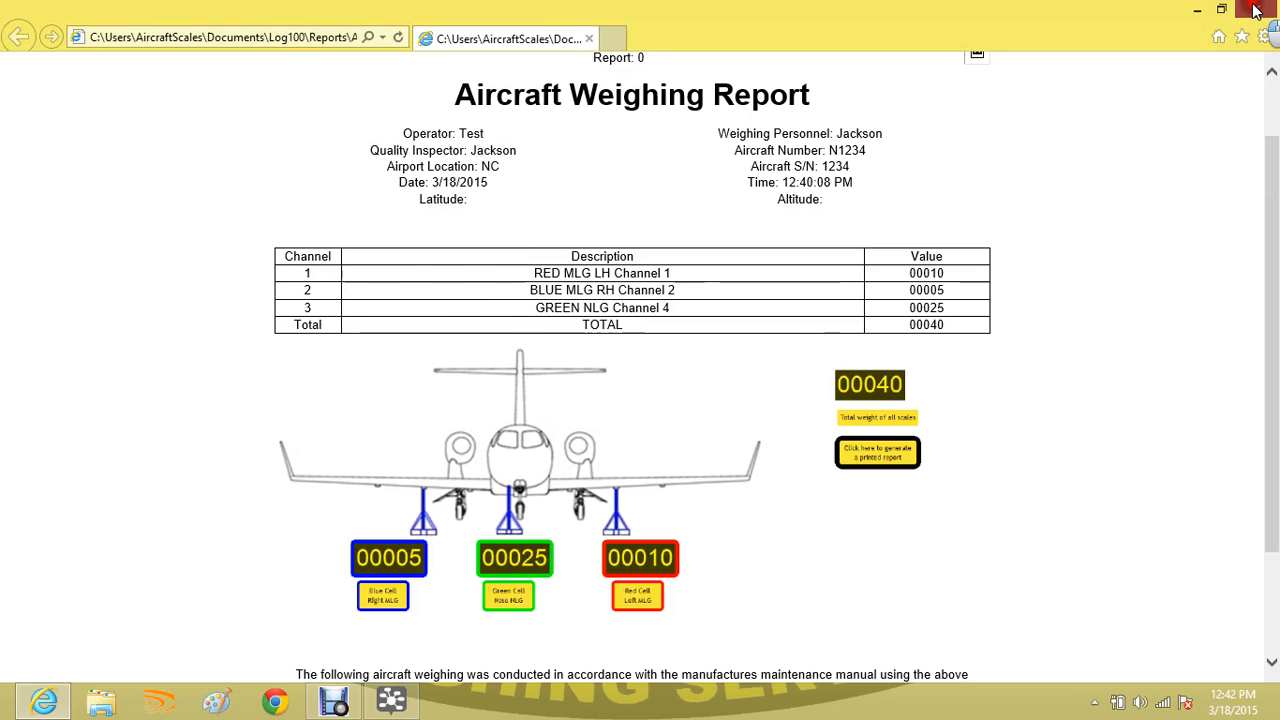
# Minimize the logger and open the saved Aircraft Weighing Report MAP 12344 from the Aircraft Saved Reports folder in Documents.
pyautogui.click(1198, 14)
pyautogui.click(1197, 11)
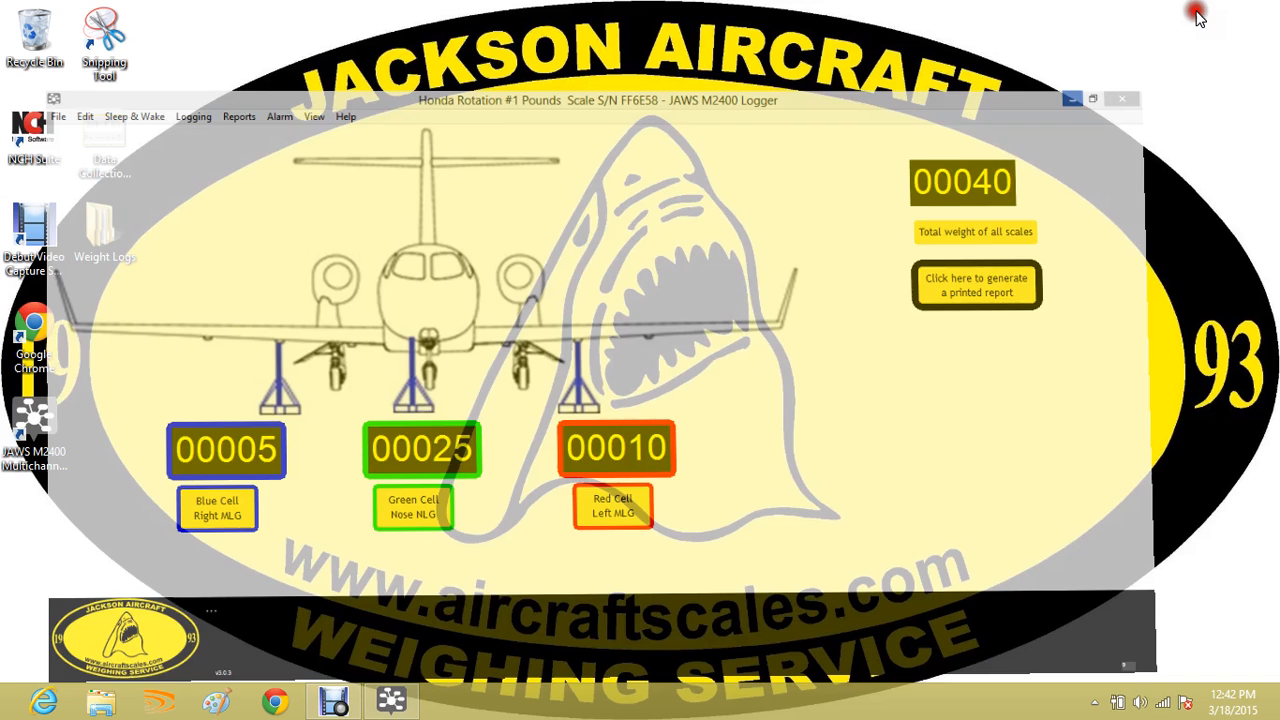
pyautogui.click(92, 712)
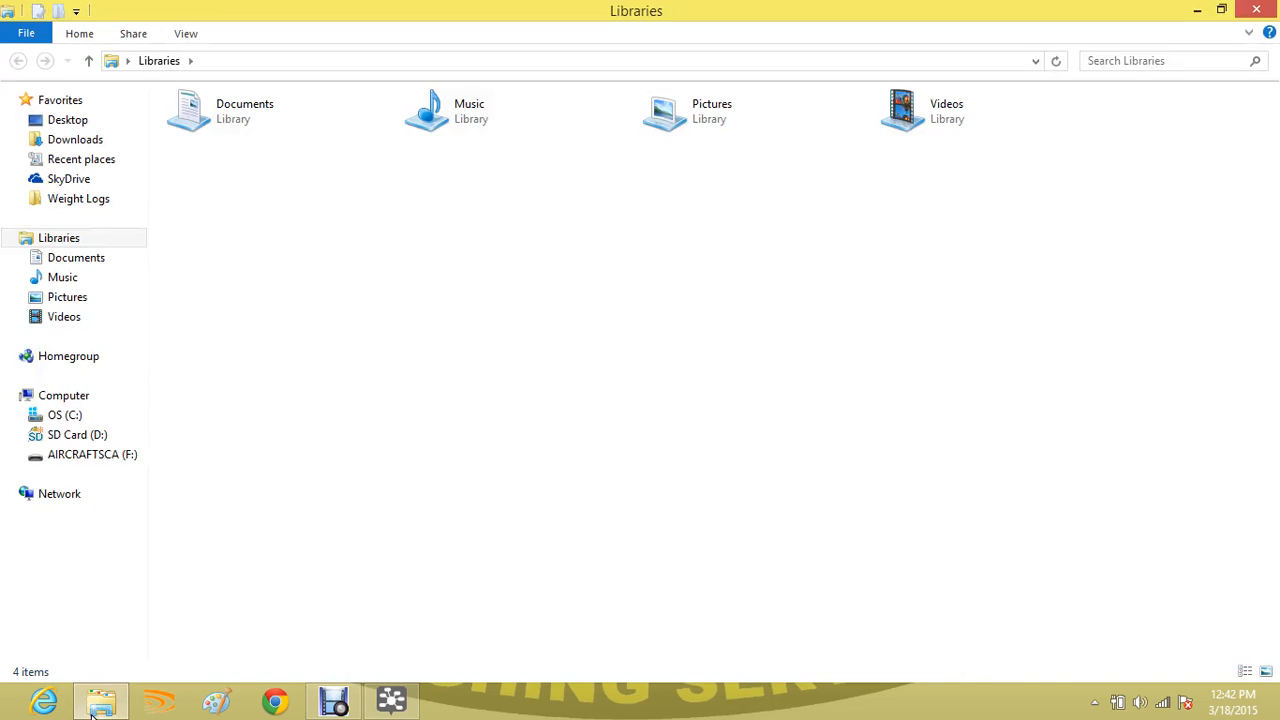
pyautogui.doubleClick(230, 112)
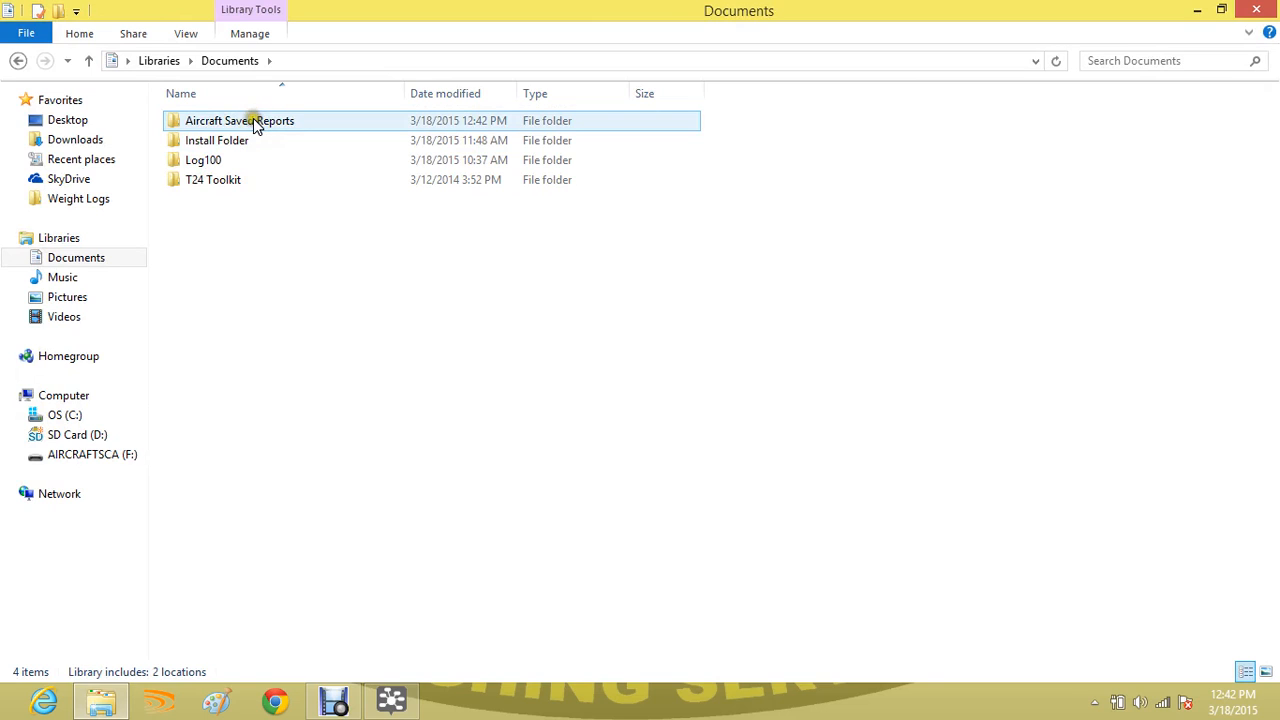
pyautogui.doubleClick(252, 121)
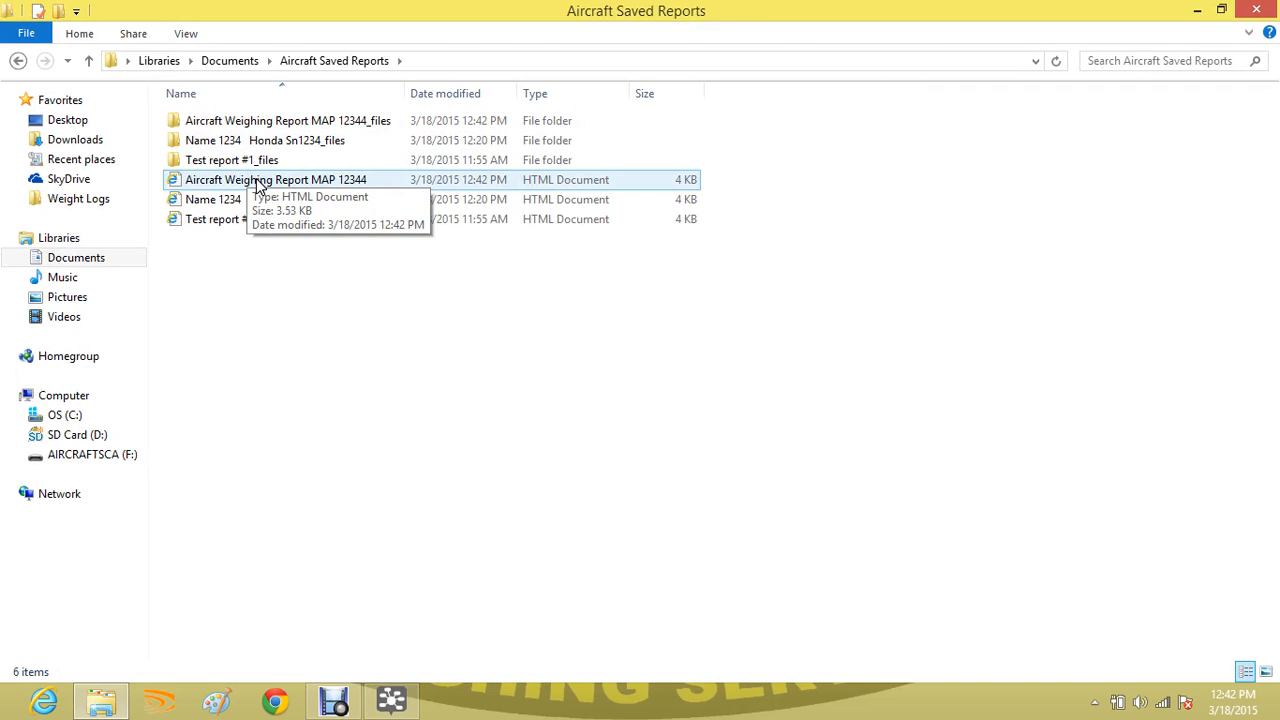
pyautogui.doubleClick(258, 182)
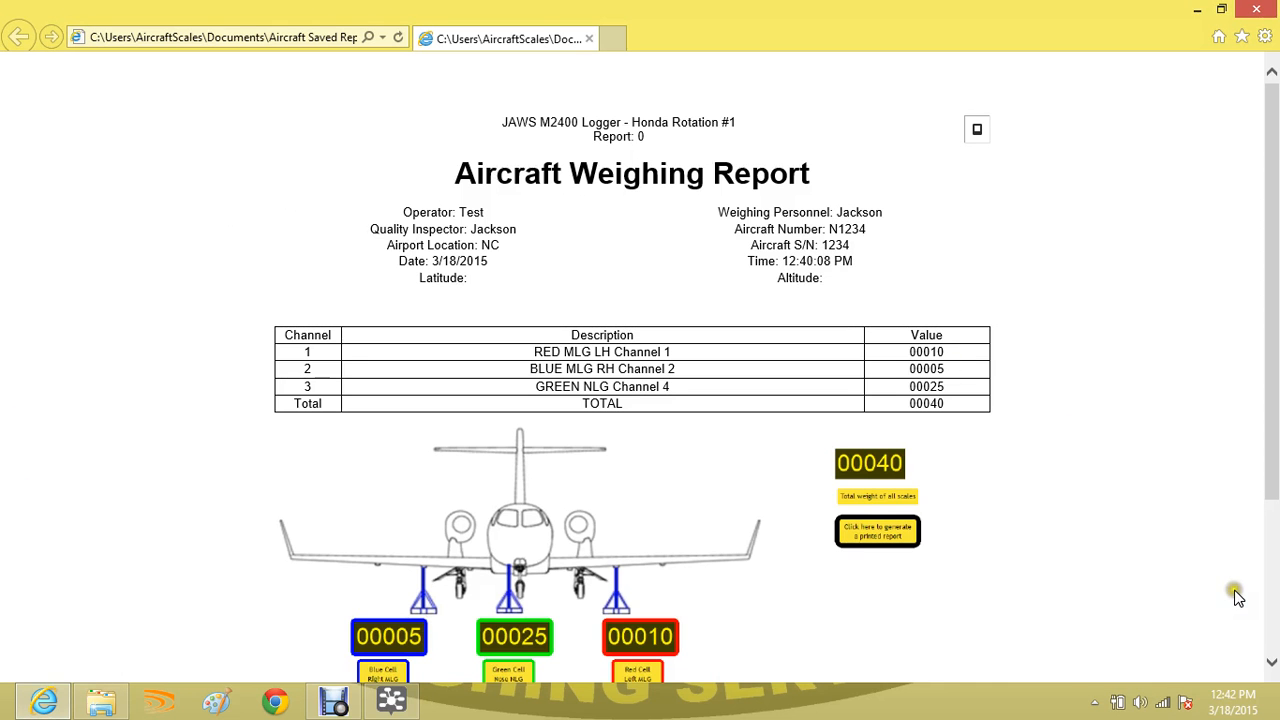
# Review the reopened report down to its signature lines and look over the browser's print and file options.
pyautogui.click(1272, 668)
pyautogui.click(1272, 668)
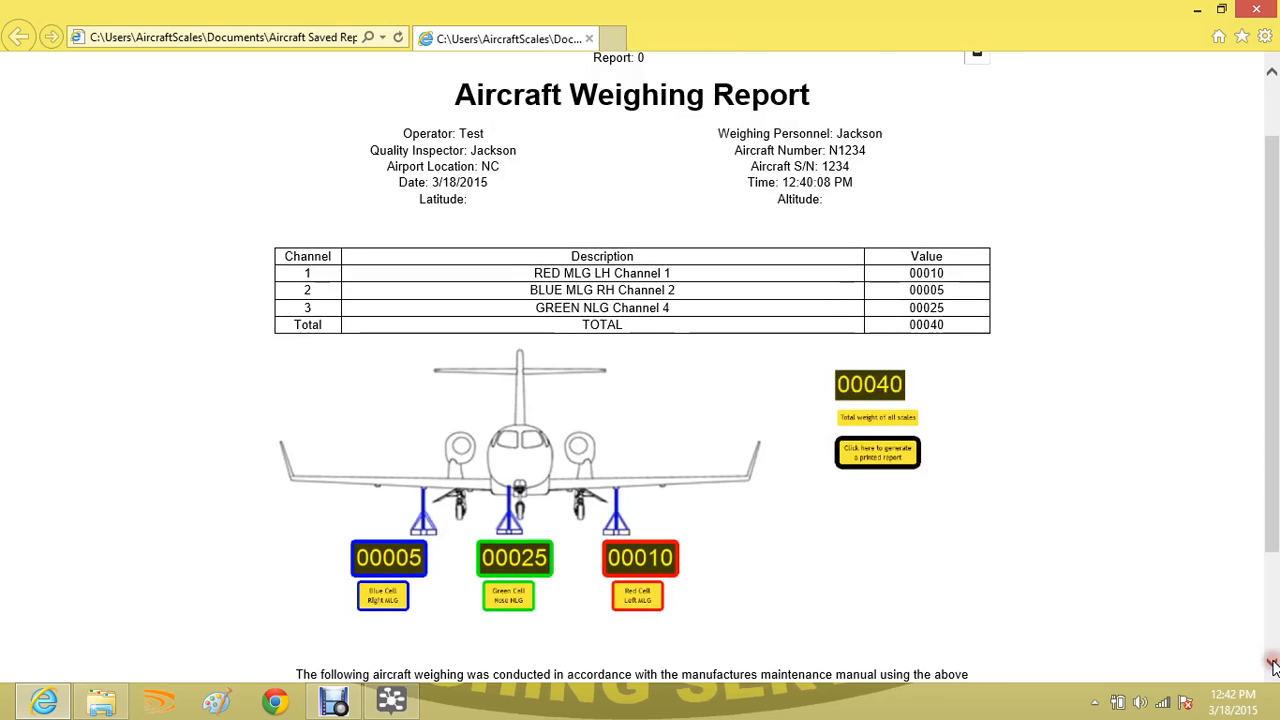
pyautogui.click(1272, 668)
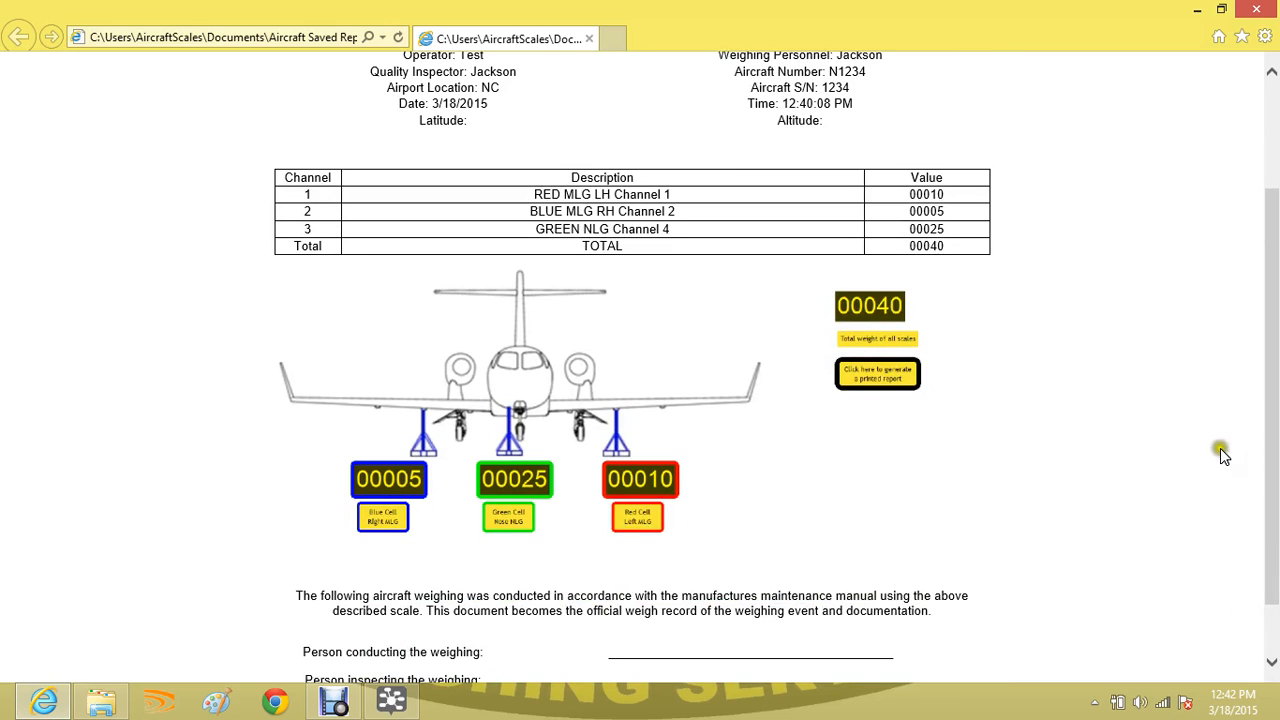
pyautogui.click(1265, 36)
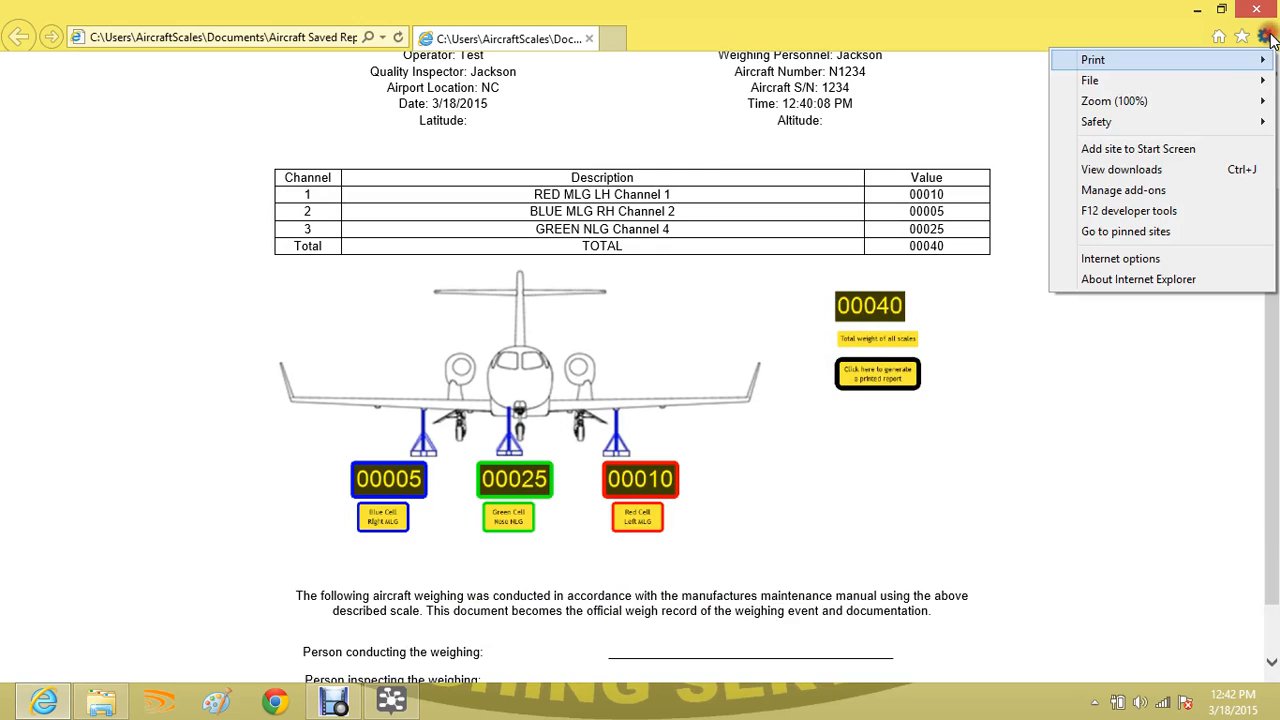
pyautogui.moveTo(1220, 54)
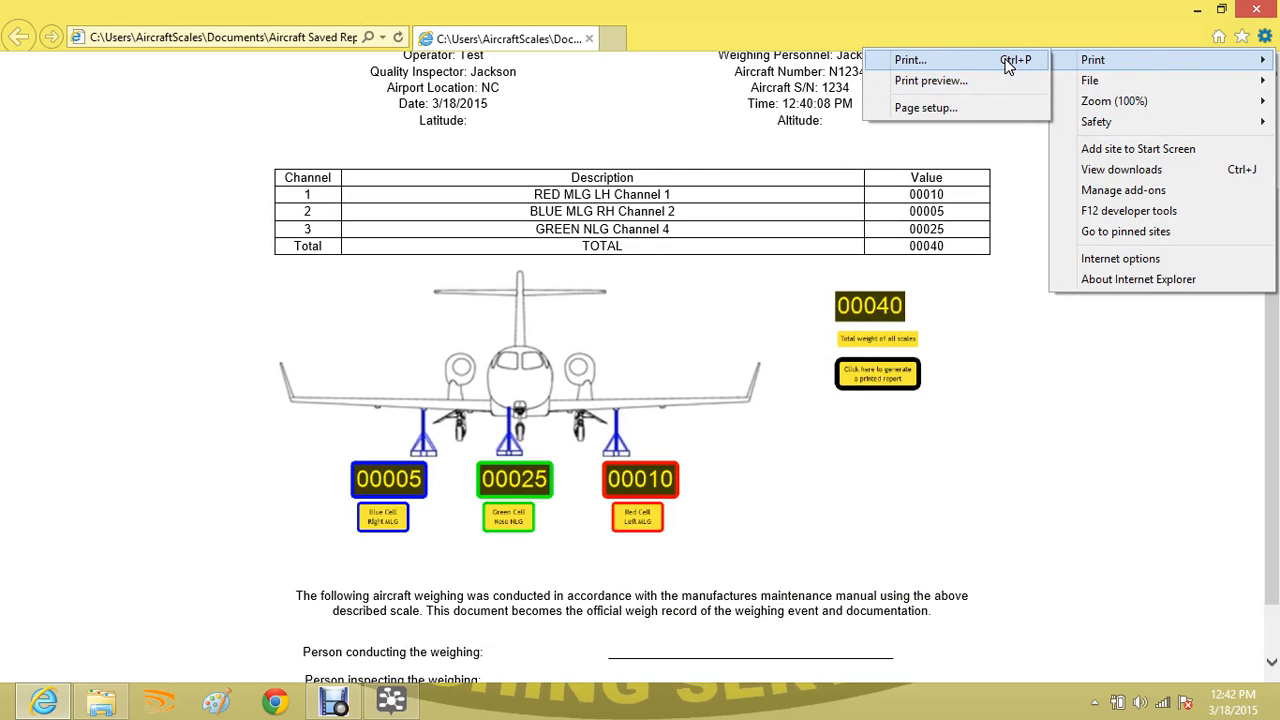
pyautogui.click(1089, 82)
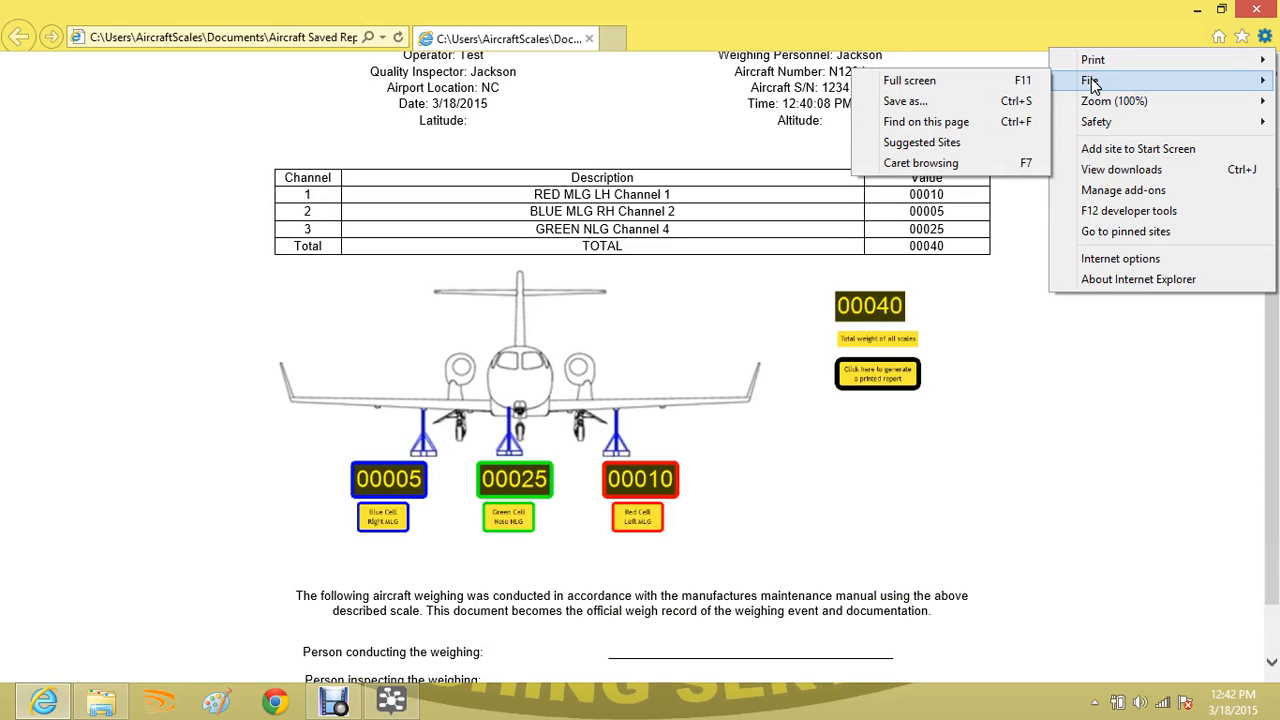
# Close the reopened report and the Aircraft Saved Reports folder, and bring the JAWS M2400 Logger back up.
pyautogui.click(1117, 439)
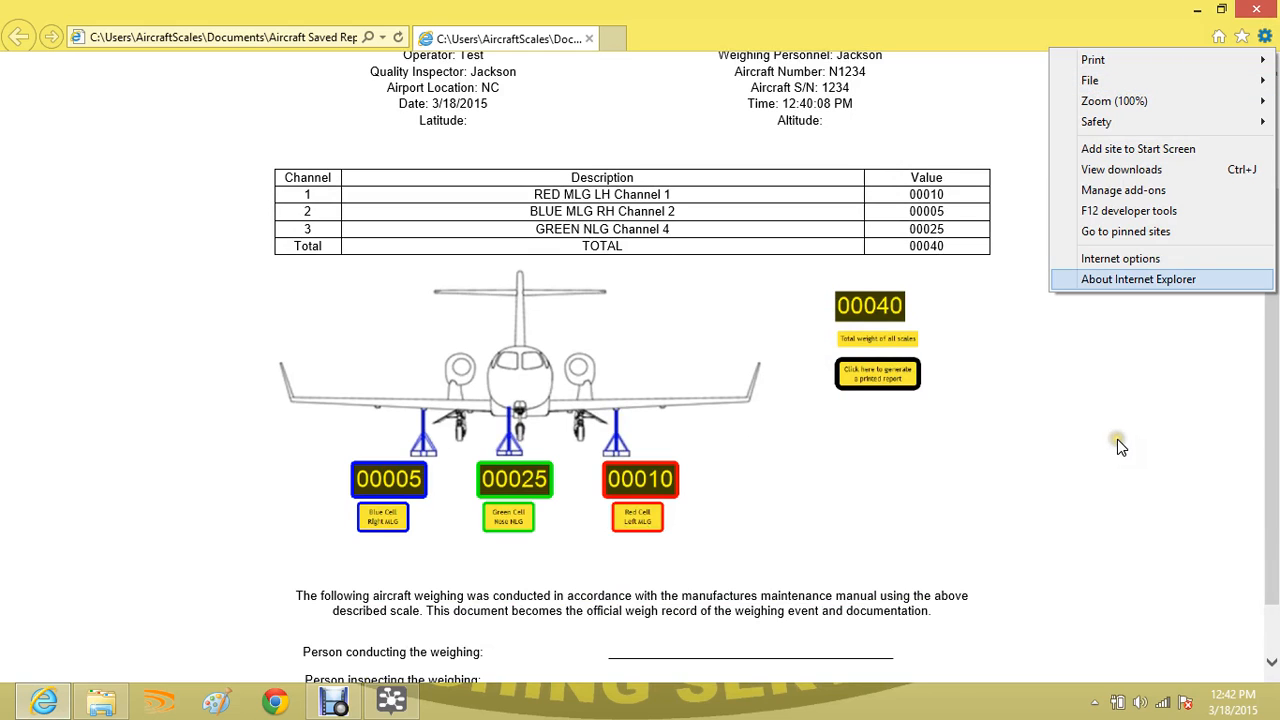
pyautogui.click(1256, 12)
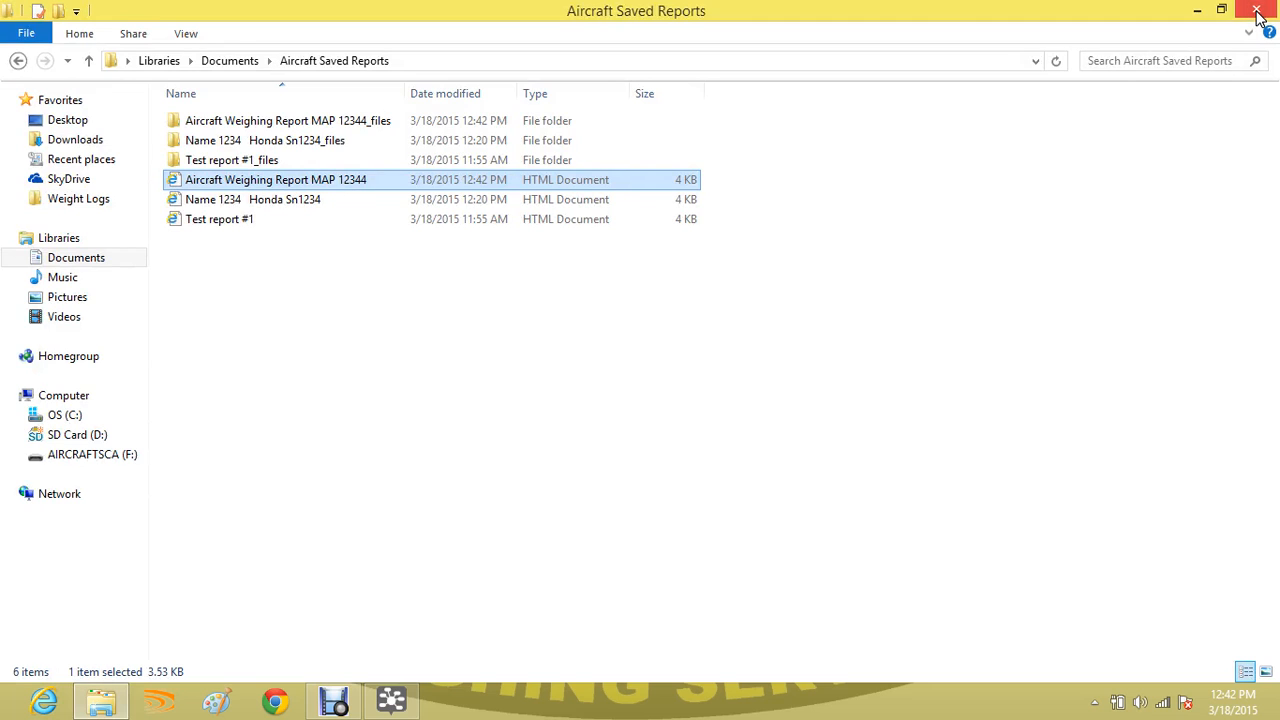
pyautogui.click(1258, 14)
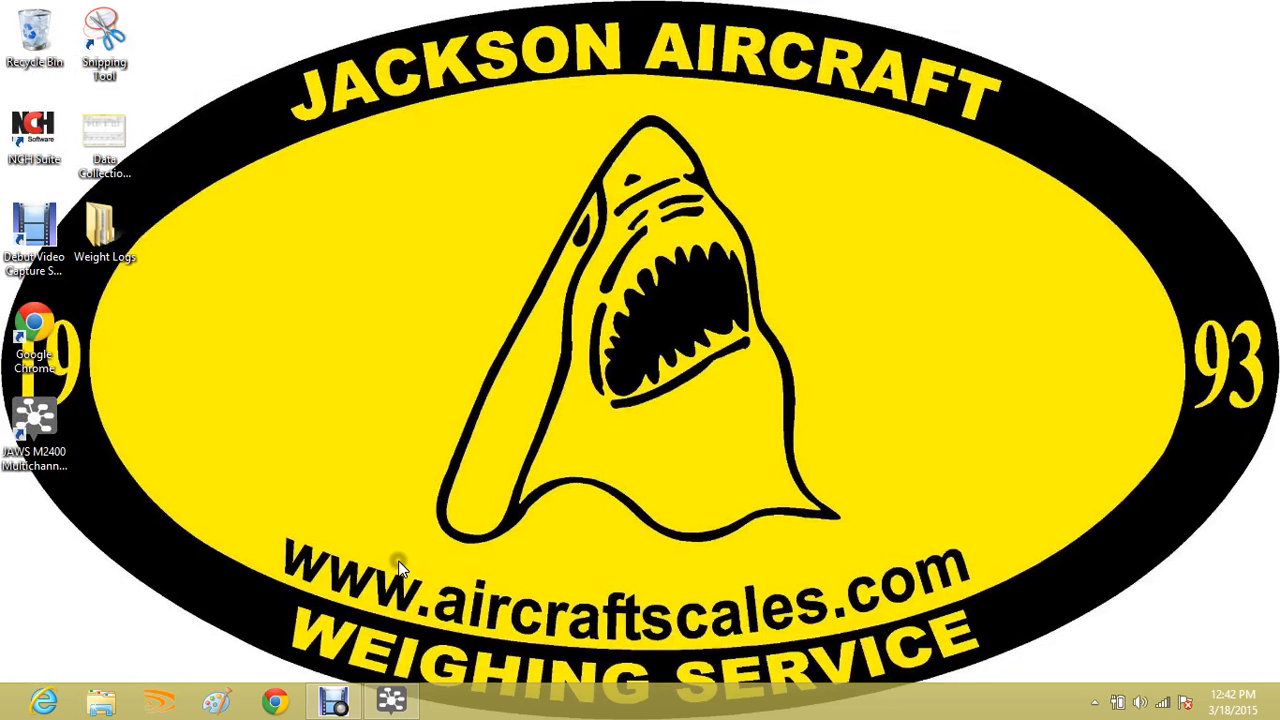
pyautogui.click(391, 703)
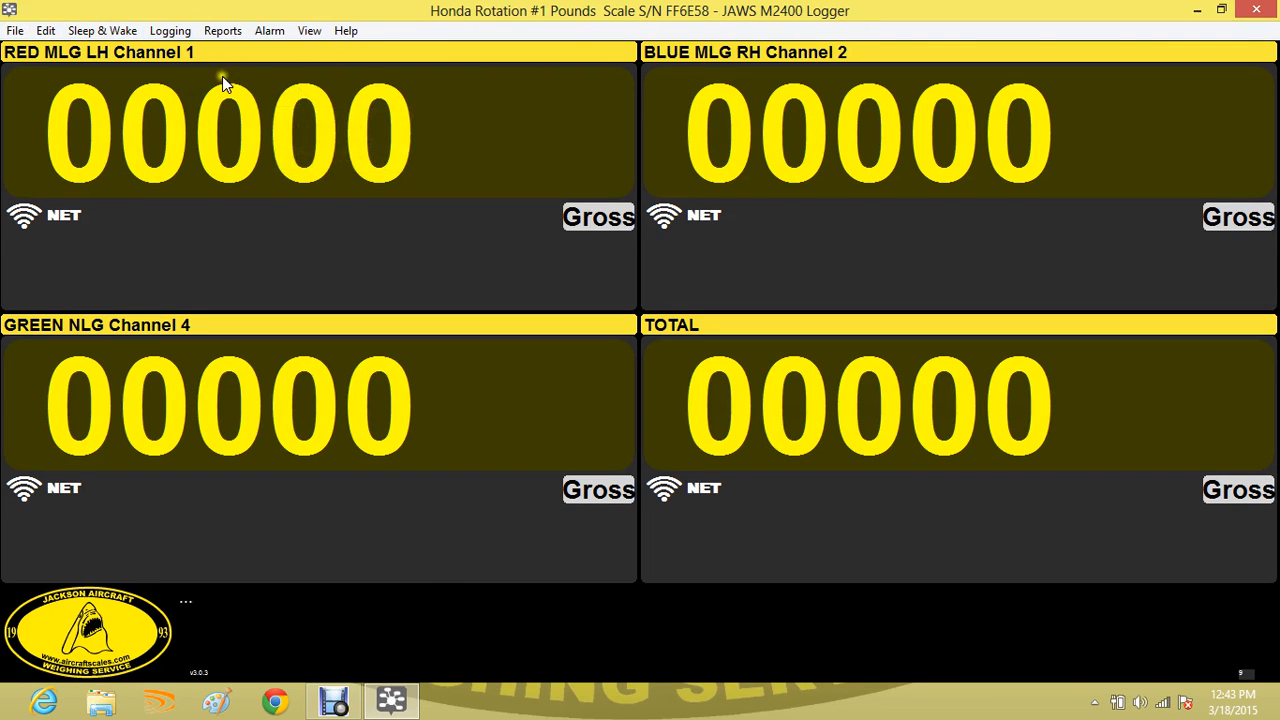
# Close the Honda Rotation #1 project and launch Honda Rotation #2 from its Start screen shortcut.
pyautogui.click(1254, 12)
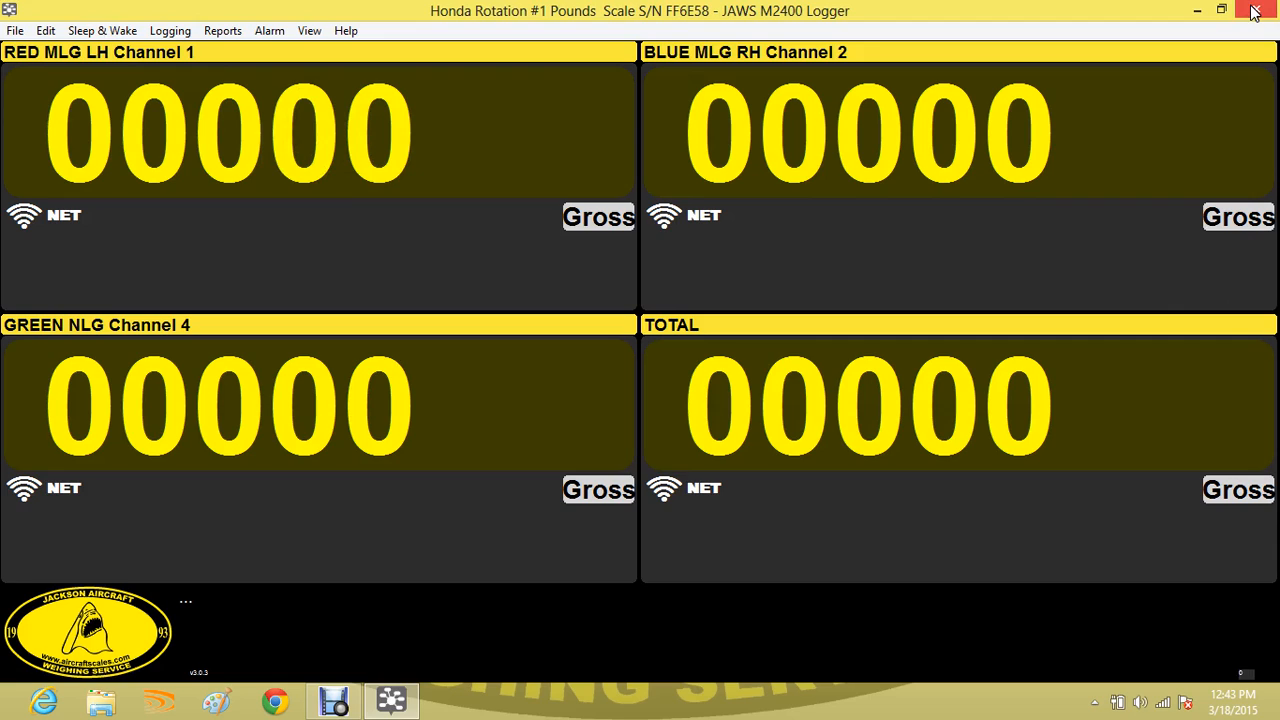
pyautogui.press('super')
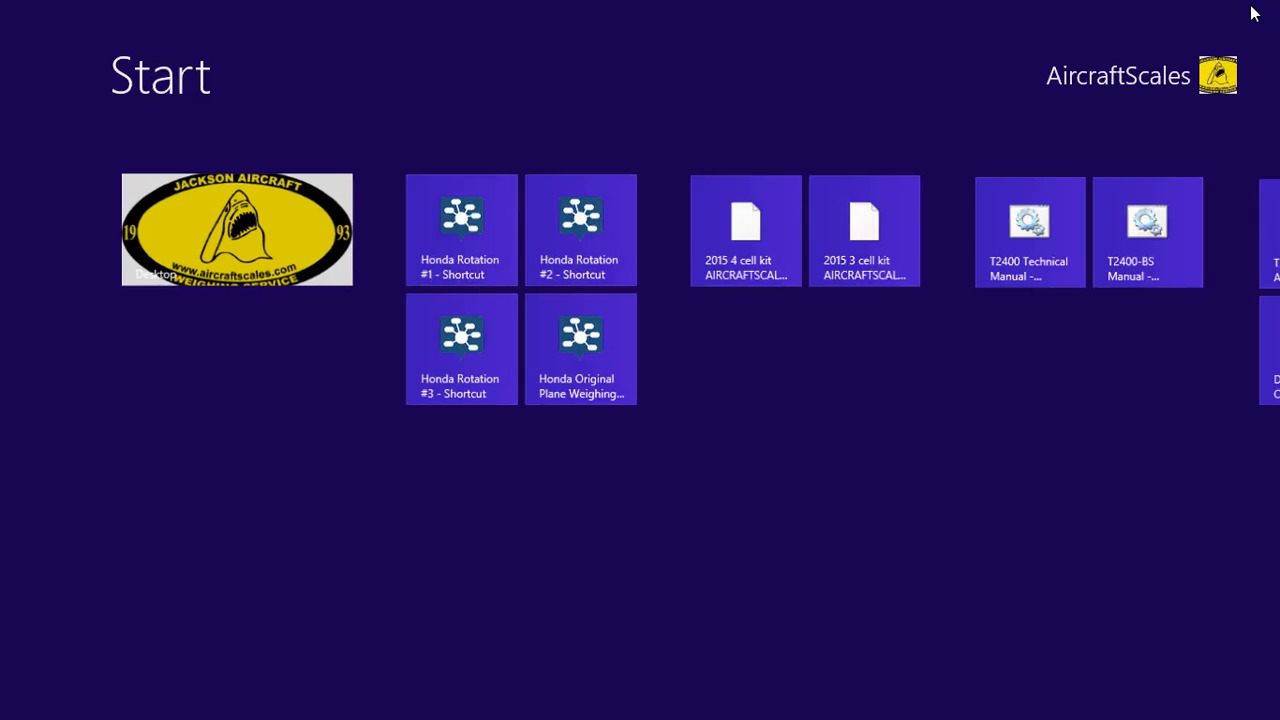
pyautogui.click(558, 218)
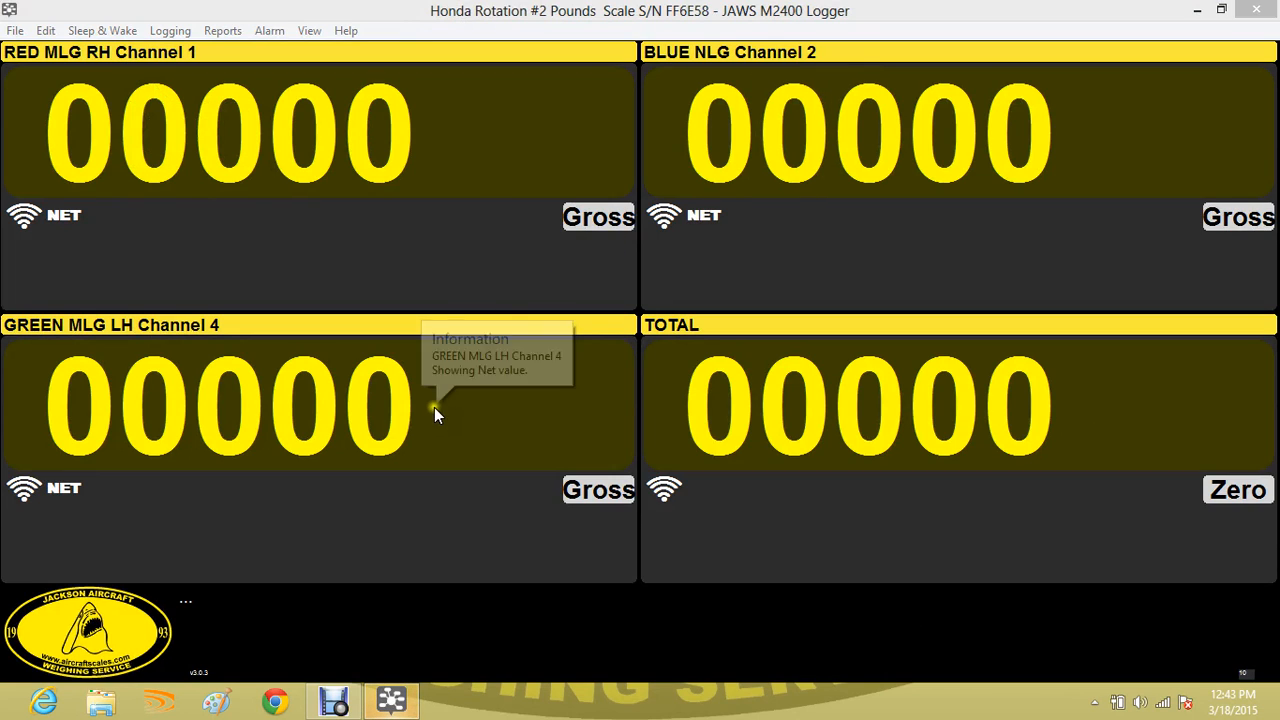
# Compare the aircraft mapping with the all-channels display for Honda Rotation #2, finishing on all channels.
pyautogui.click(316, 33)
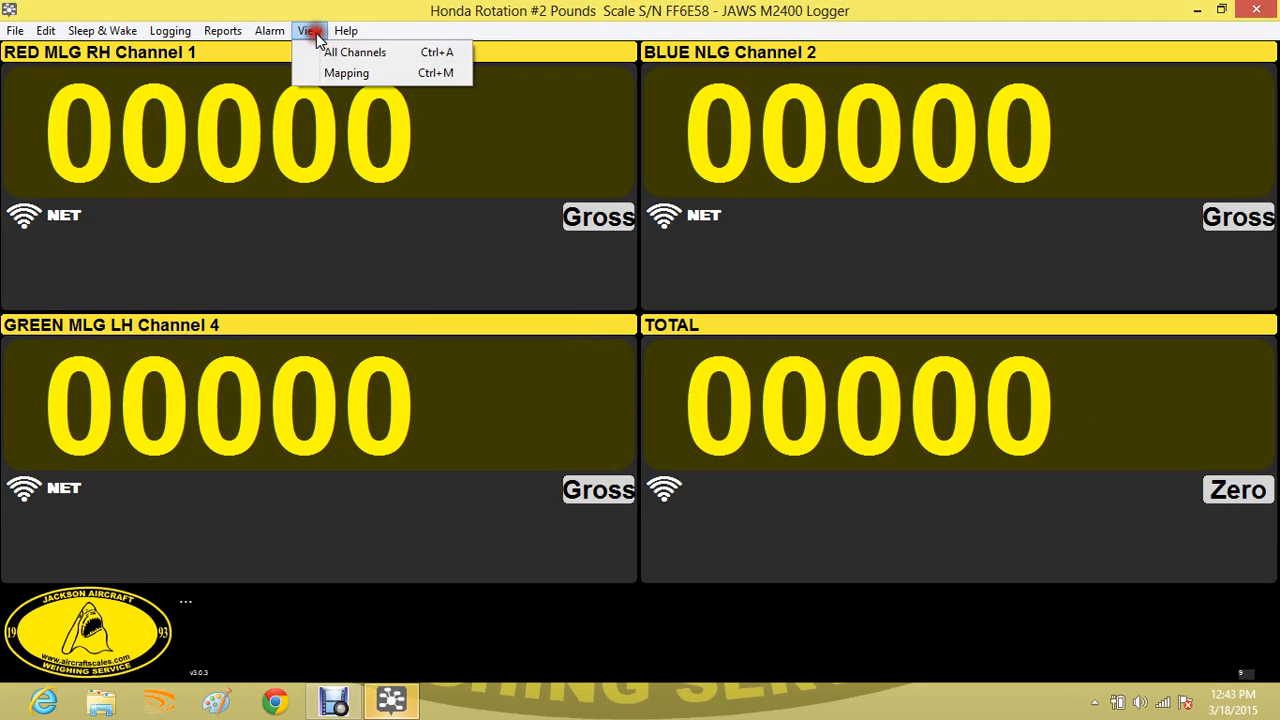
pyautogui.click(338, 78)
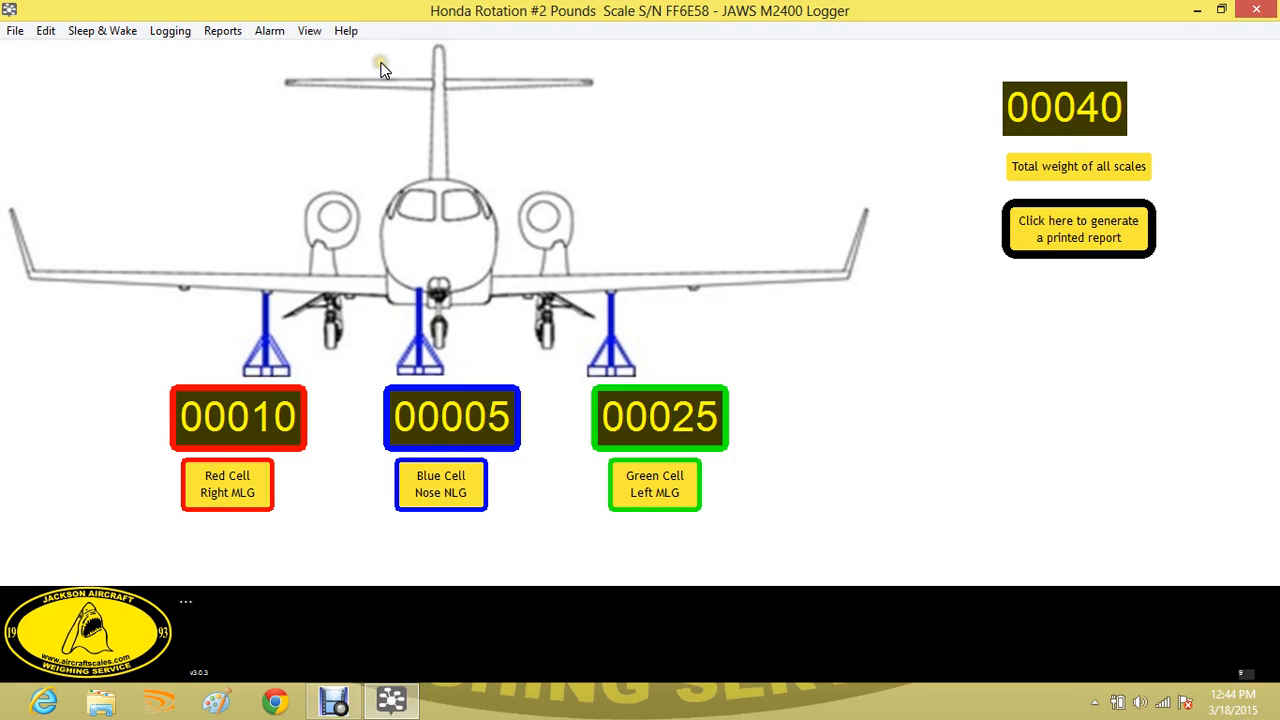
pyautogui.click(310, 30)
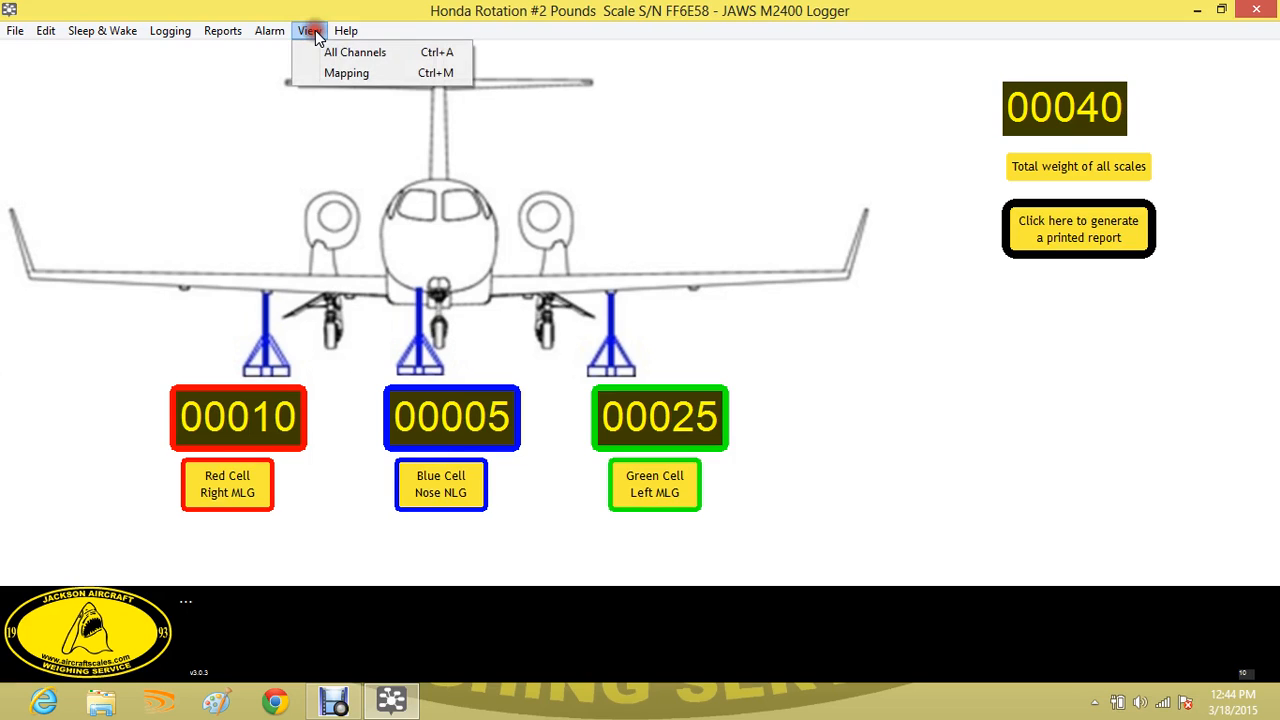
pyautogui.click(323, 47)
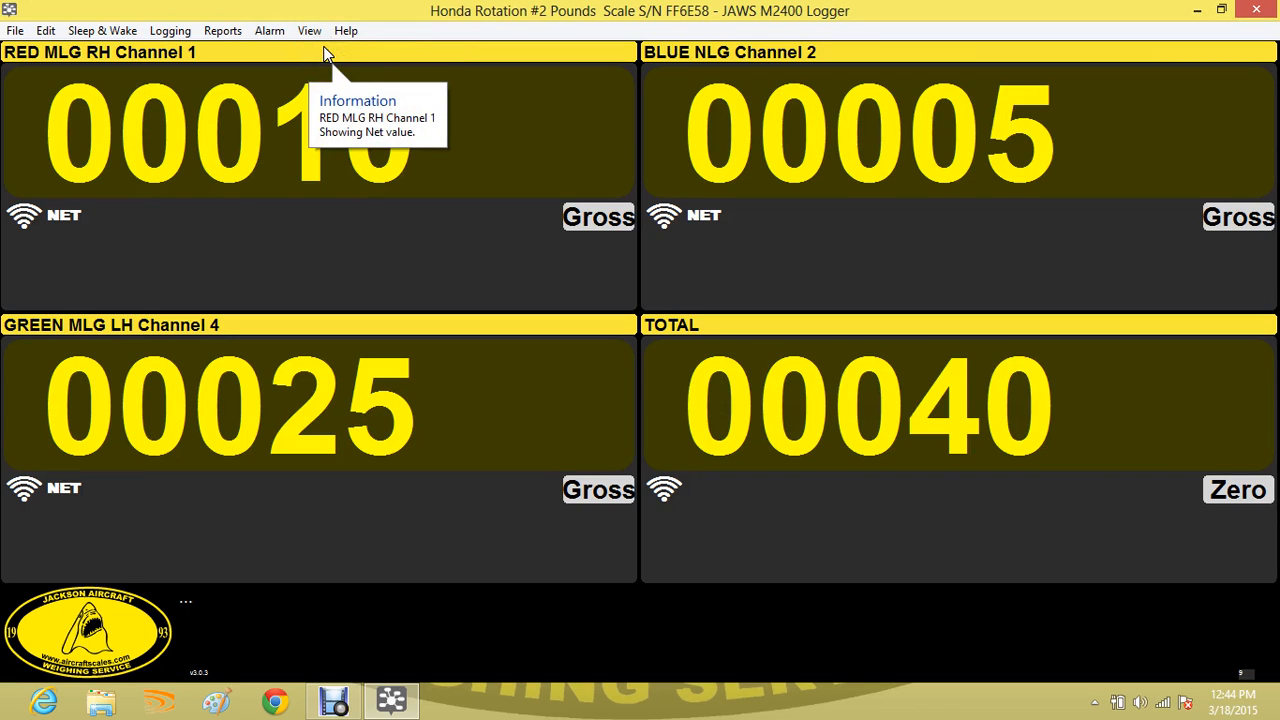
pyautogui.click(312, 31)
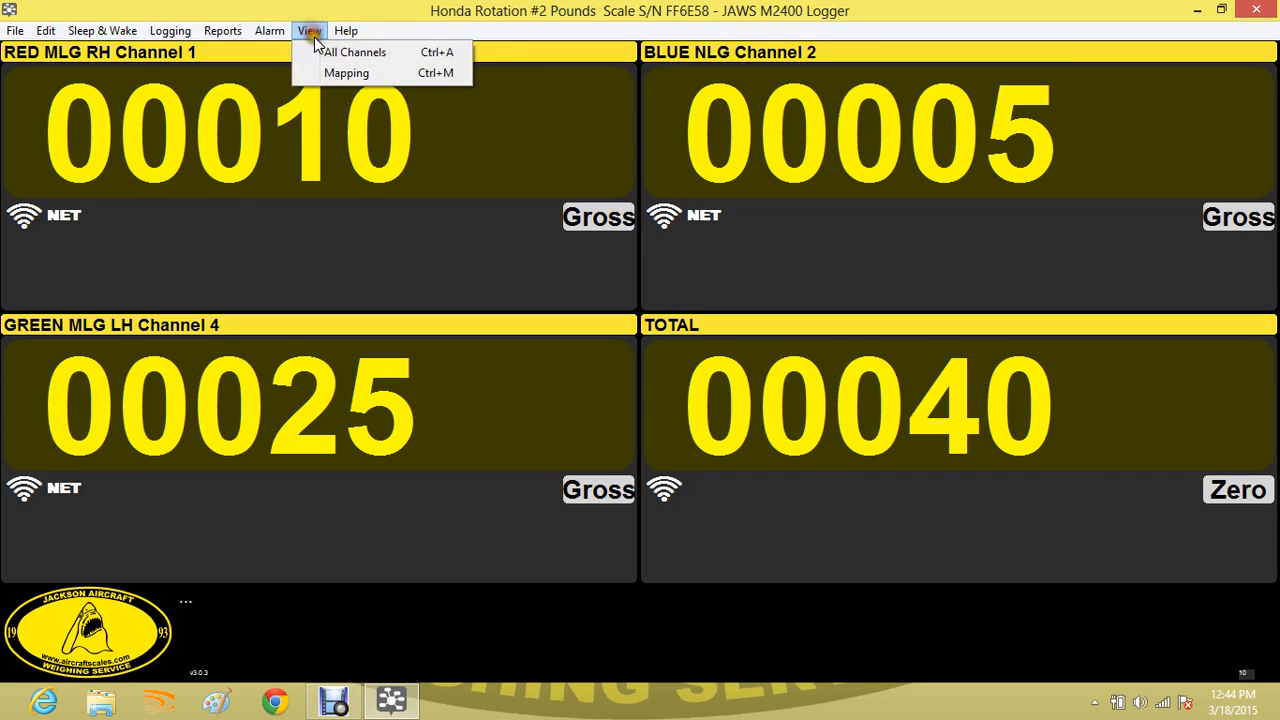
pyautogui.click(337, 72)
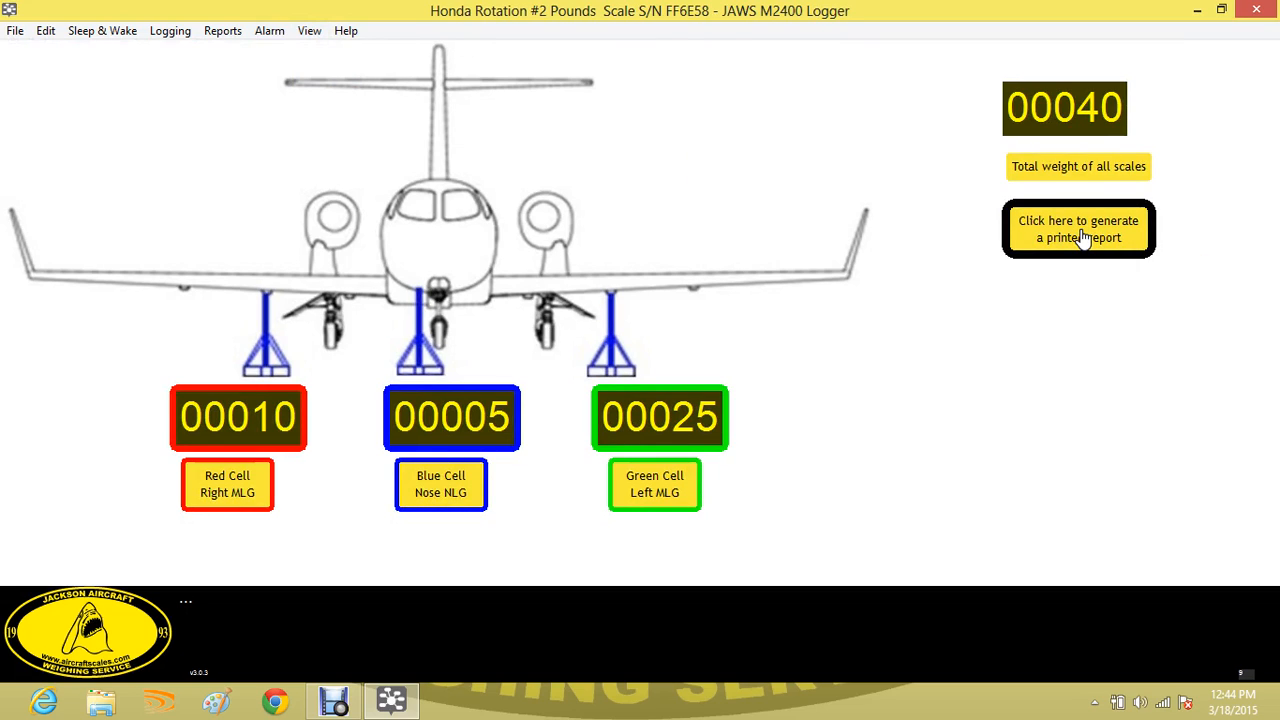
pyautogui.click(311, 31)
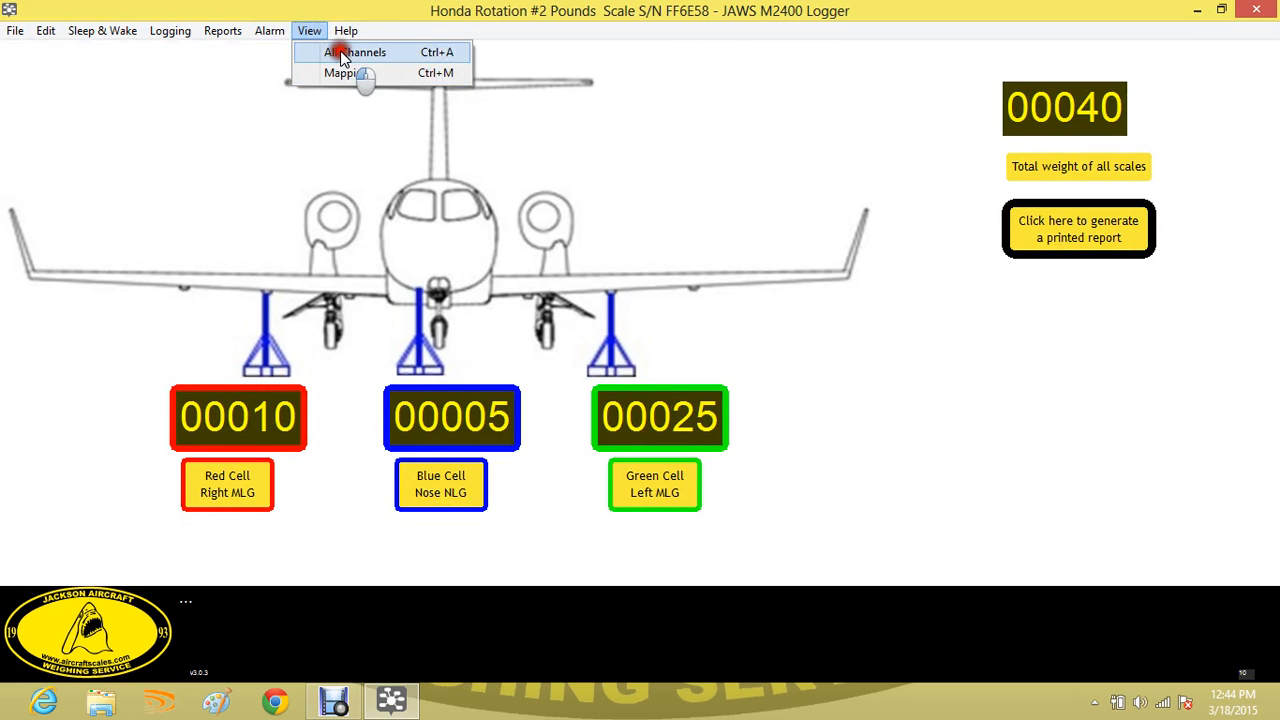
pyautogui.click(340, 54)
# Generate the Honda Rotation #1 report, overwriting the existing Aircraft Weighing Report MAP file and leaving all report information fields blank.
pyautogui.click(229, 33)
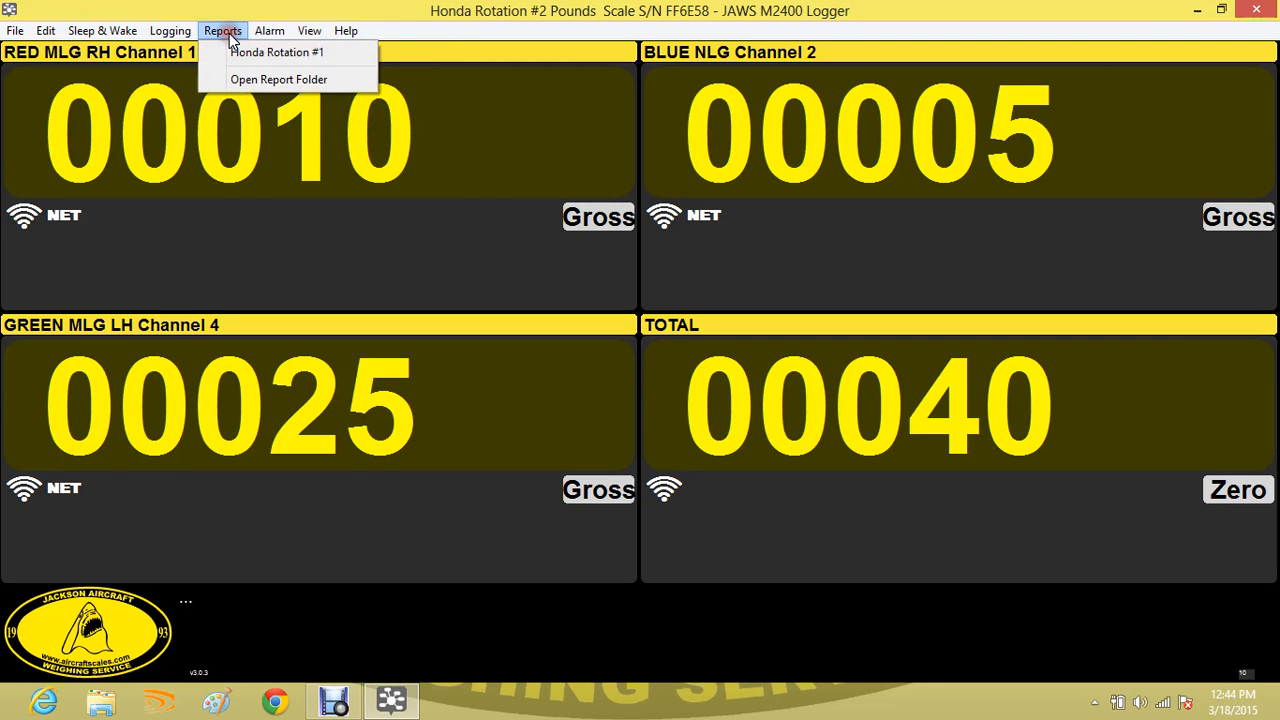
pyautogui.click(250, 52)
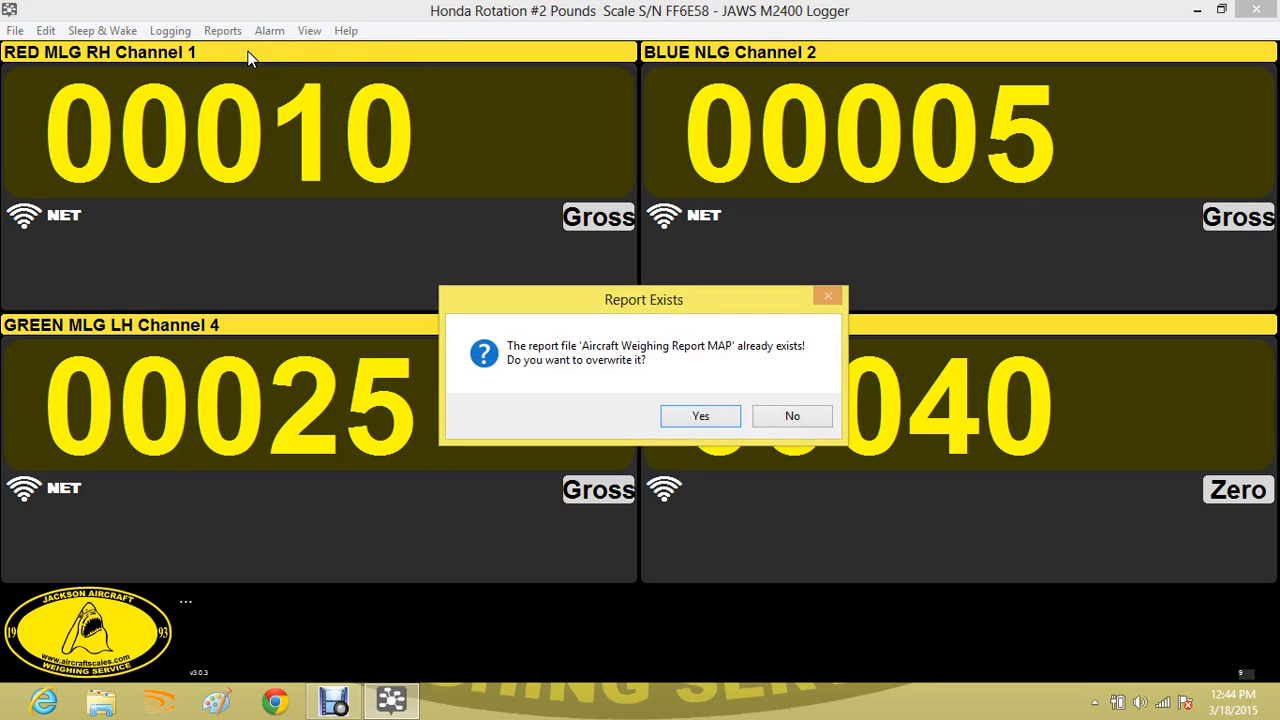
pyautogui.click(704, 416)
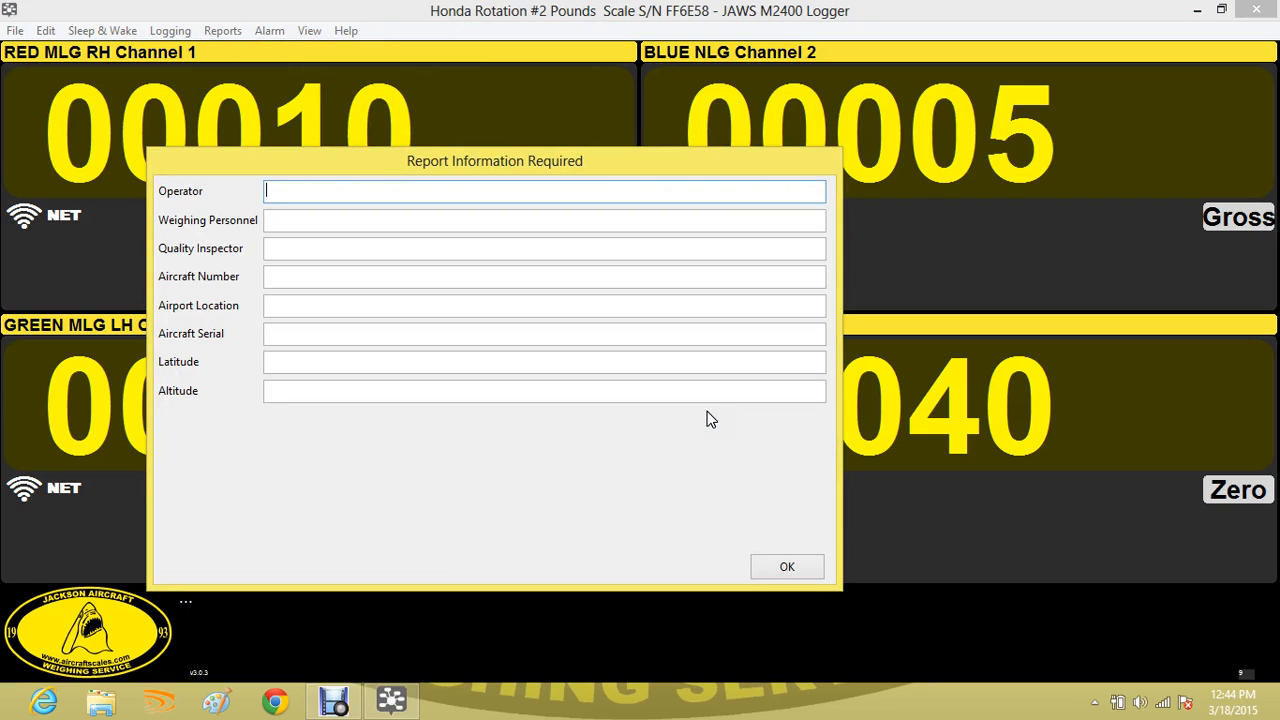
pyautogui.click(789, 567)
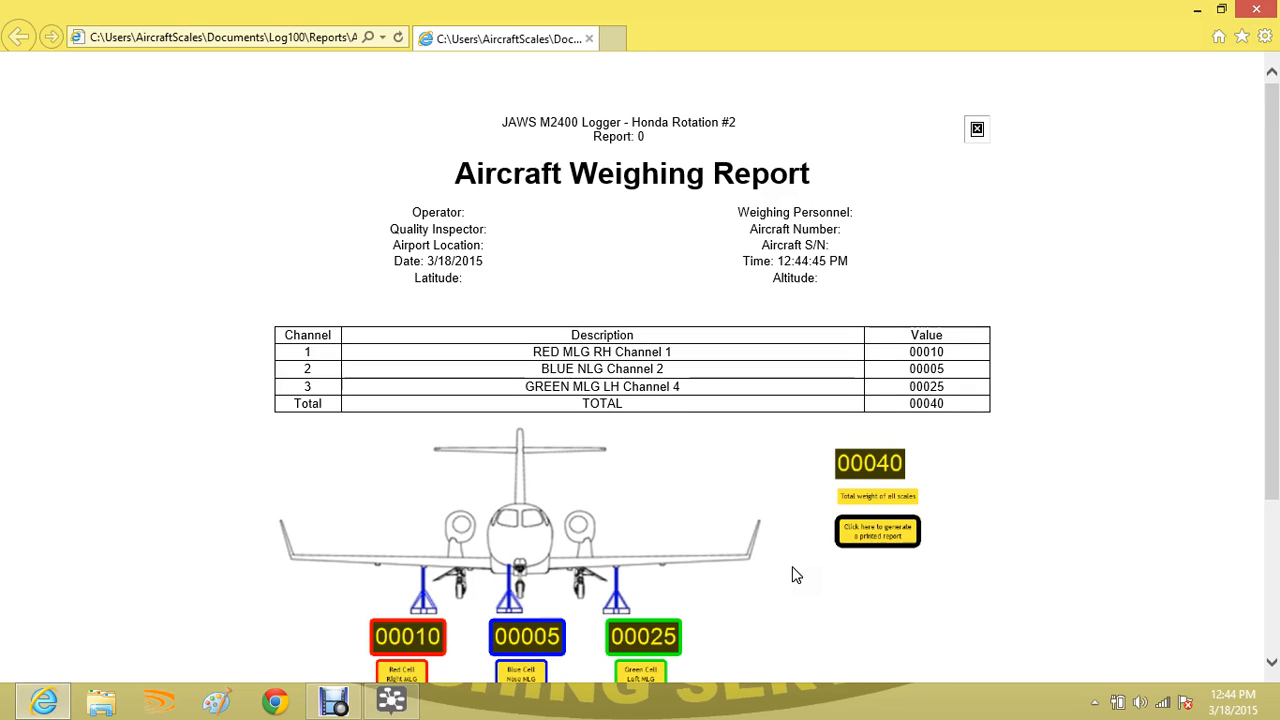
# Review the generated report's channel table and aircraft diagram, and close the report.
pyautogui.click(1271, 662)
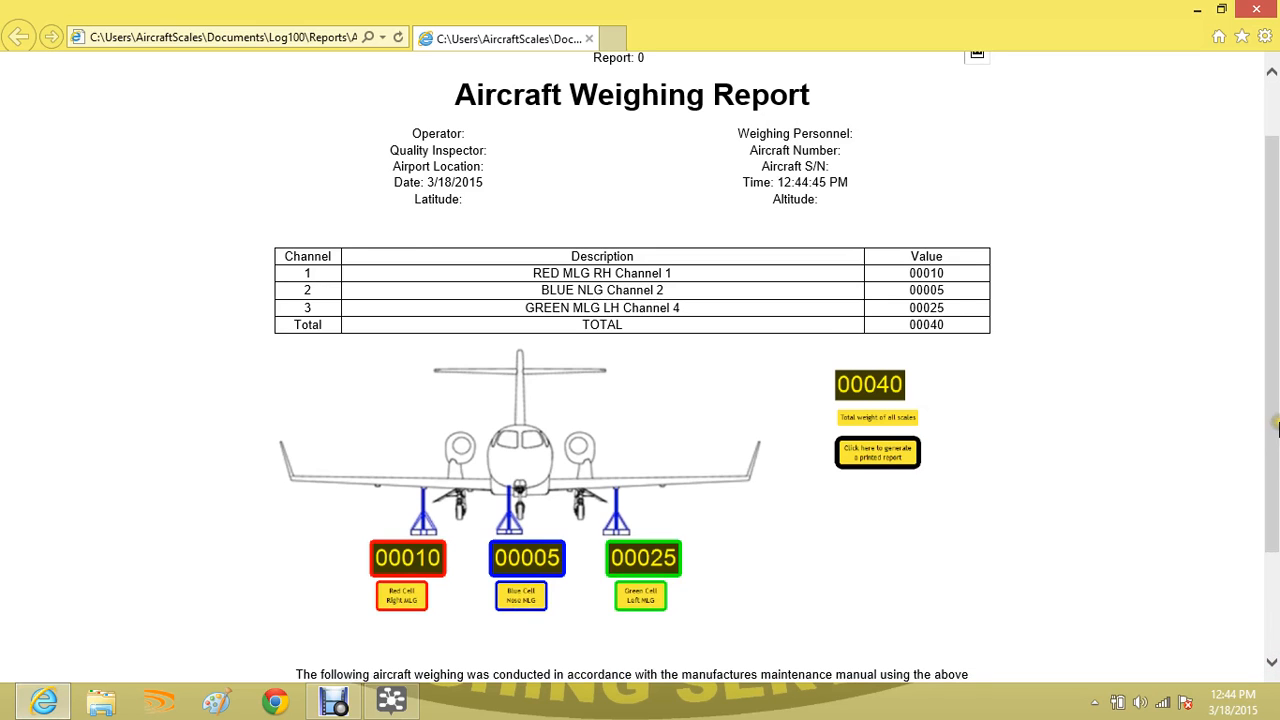
pyautogui.click(1258, 10)
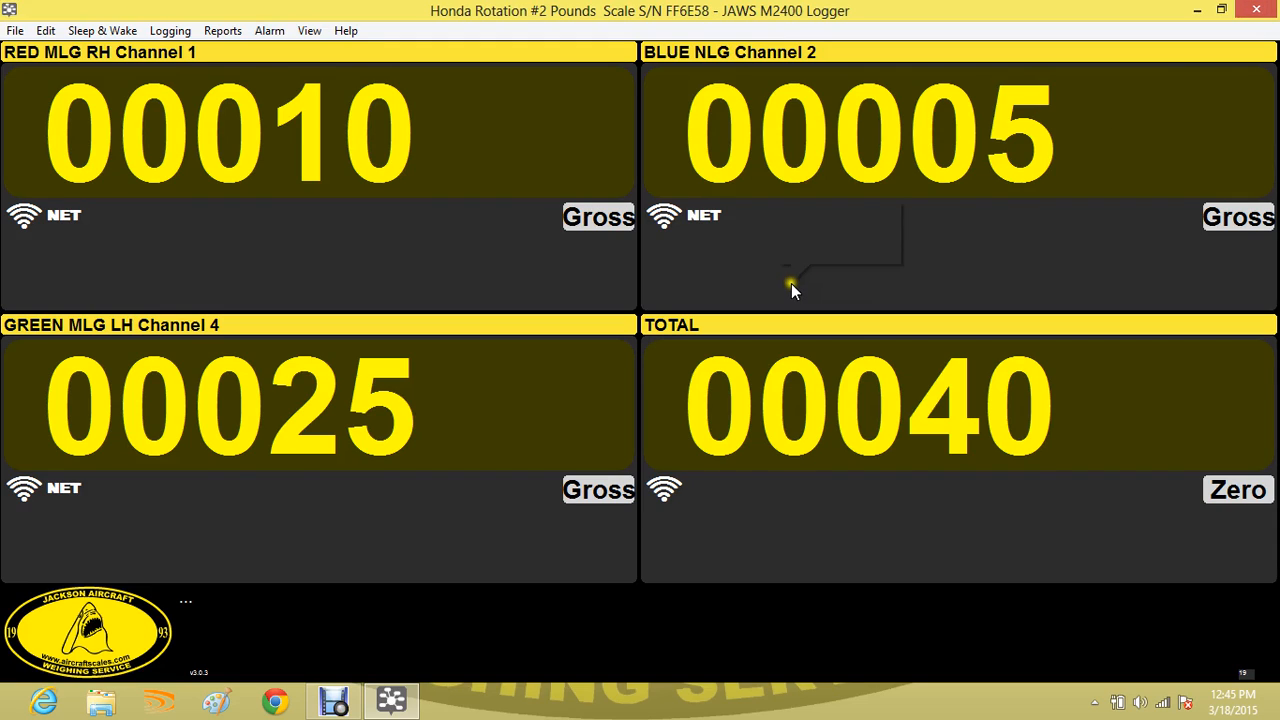
pyautogui.moveTo(395, 281)
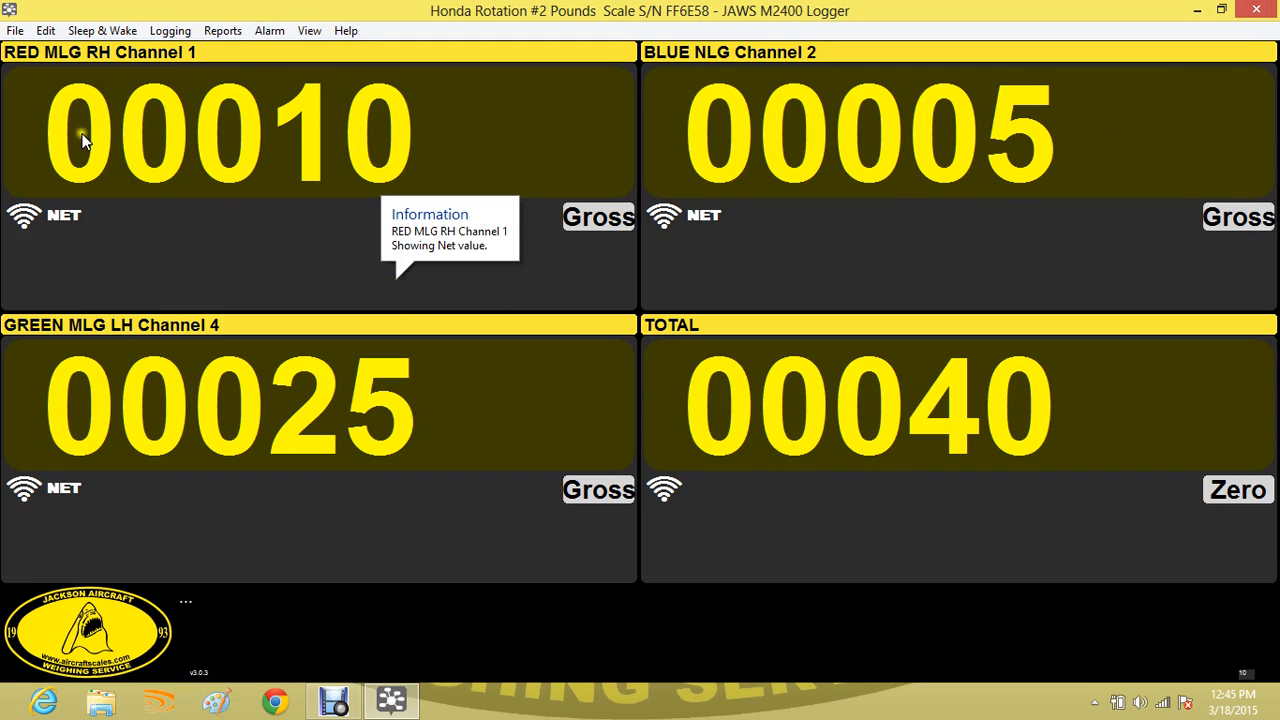
# Open the Honda Rotation #3 project file from the Log100 Reports folder in the logger.
pyautogui.click(16, 34)
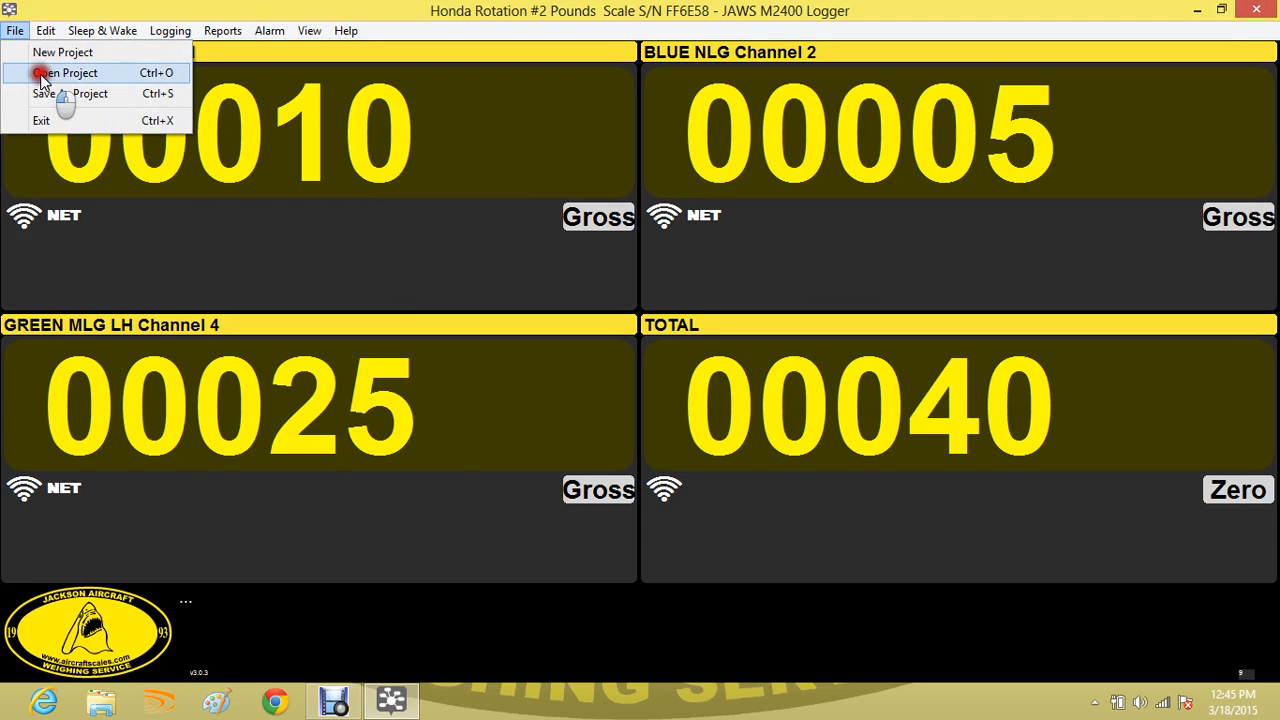
pyautogui.click(42, 76)
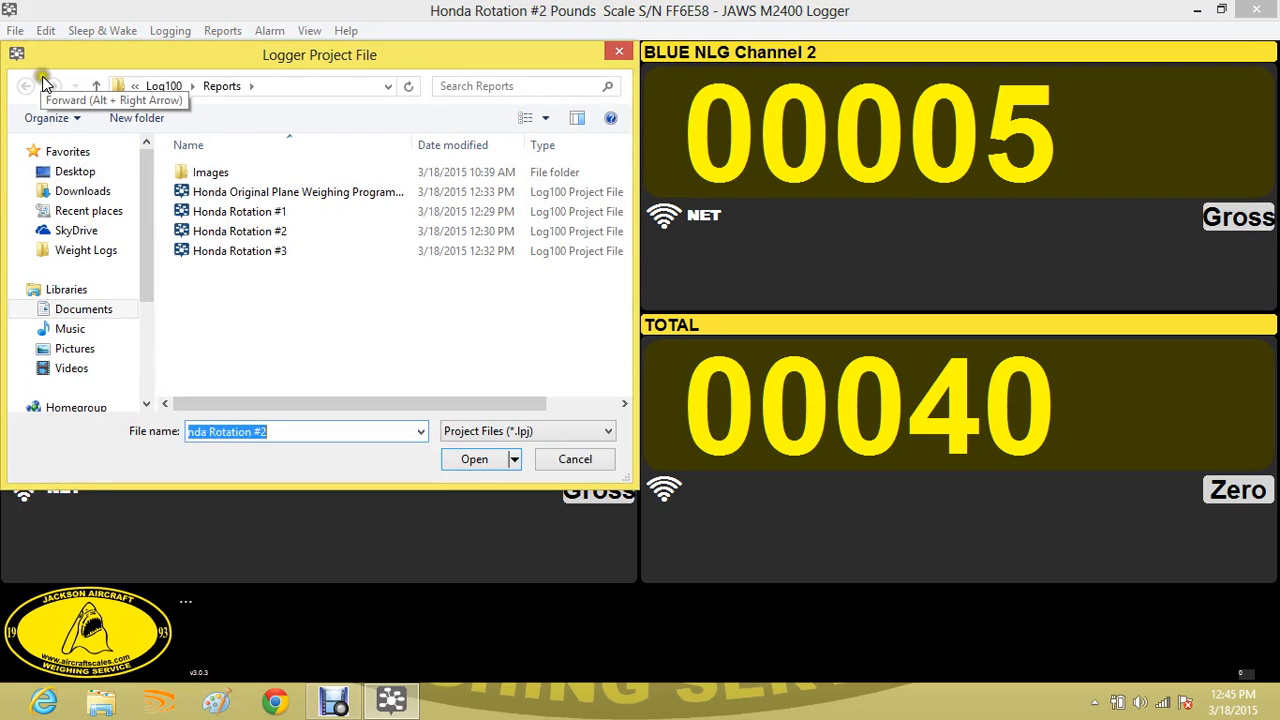
pyautogui.click(228, 256)
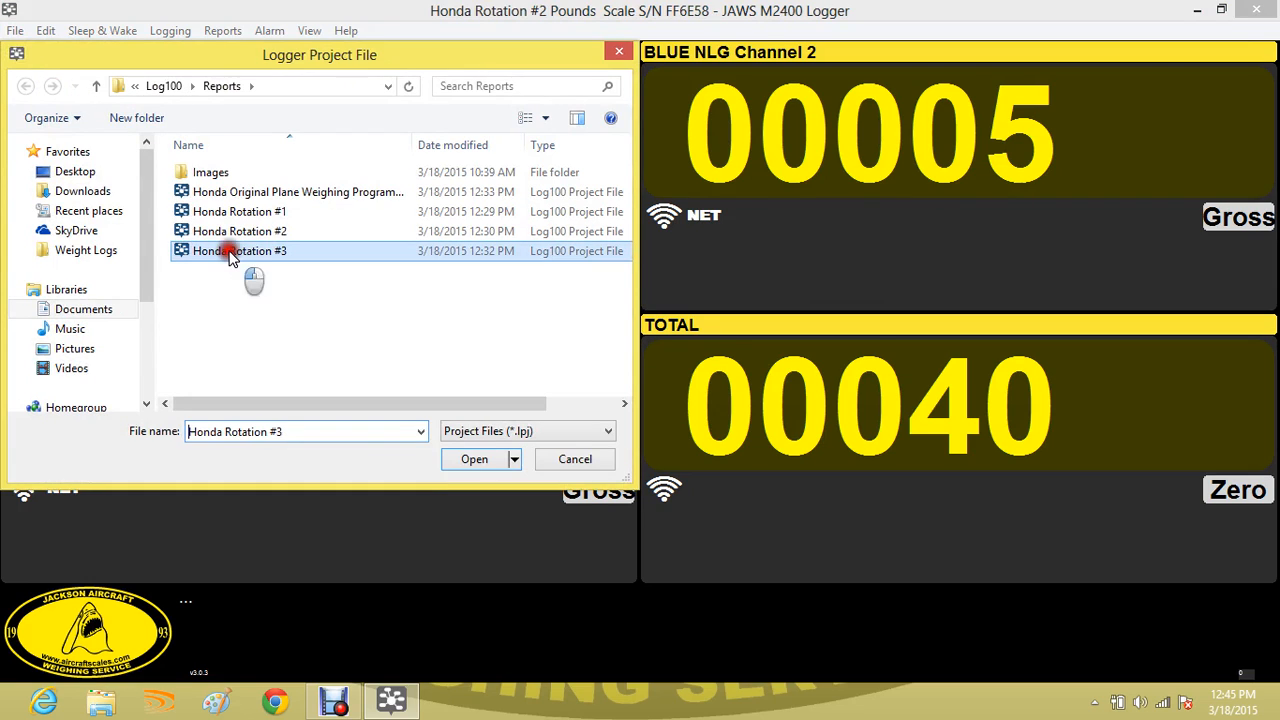
pyautogui.click(470, 459)
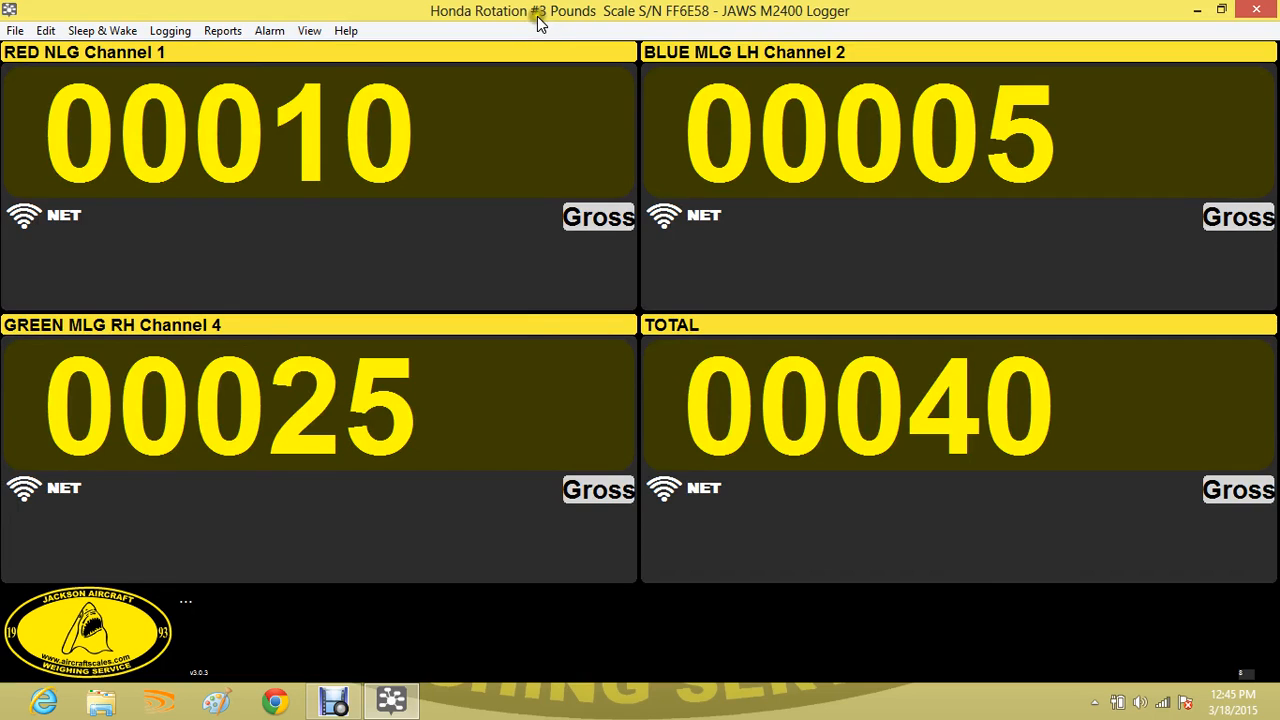
# Show the aircraft mapping view for Honda Rotation #3 to examine each cell's landing gear position.
pyautogui.moveTo(518, 118)
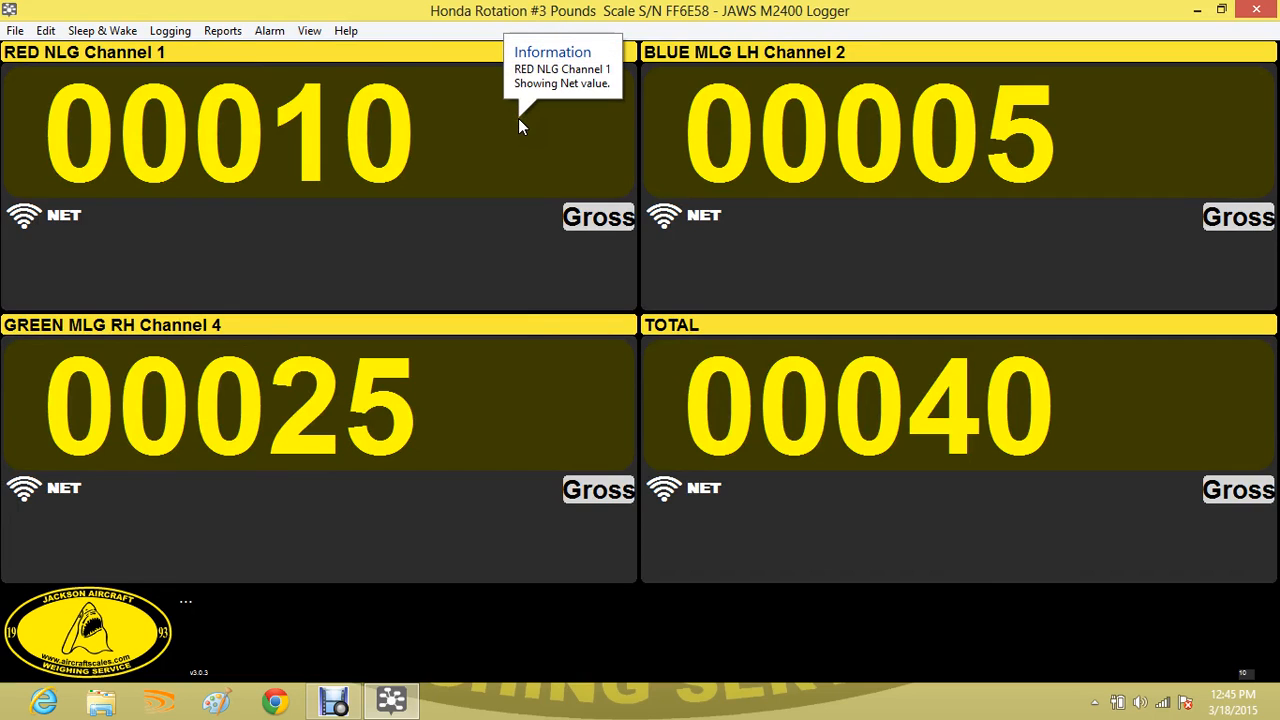
pyautogui.click(308, 32)
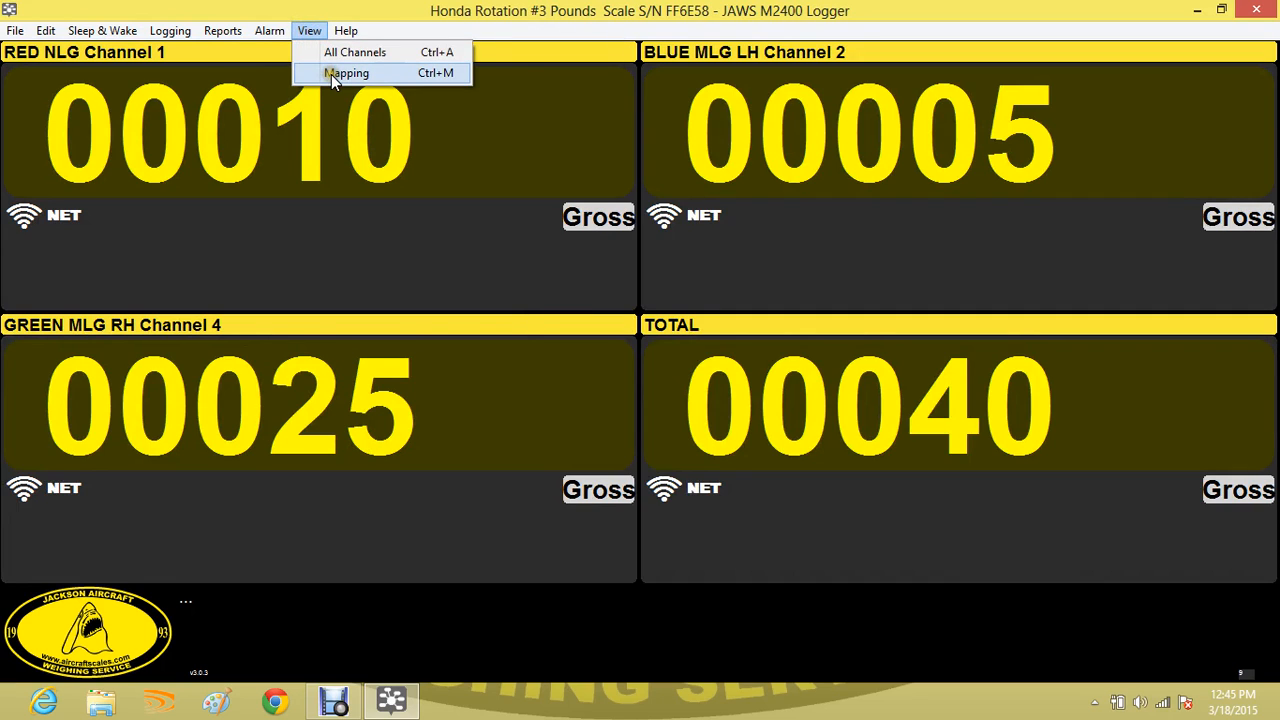
pyautogui.click(331, 73)
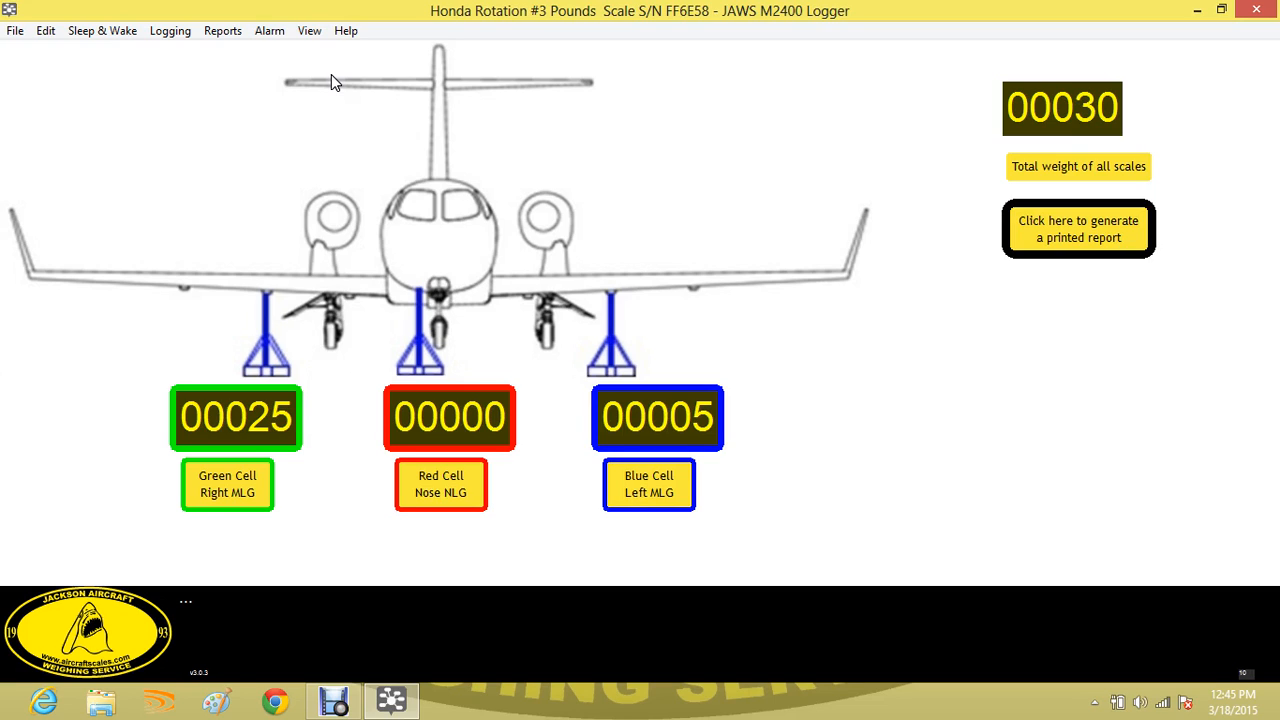
# Put the wireless scales to sleep and close the logger.
pyautogui.click(88, 33)
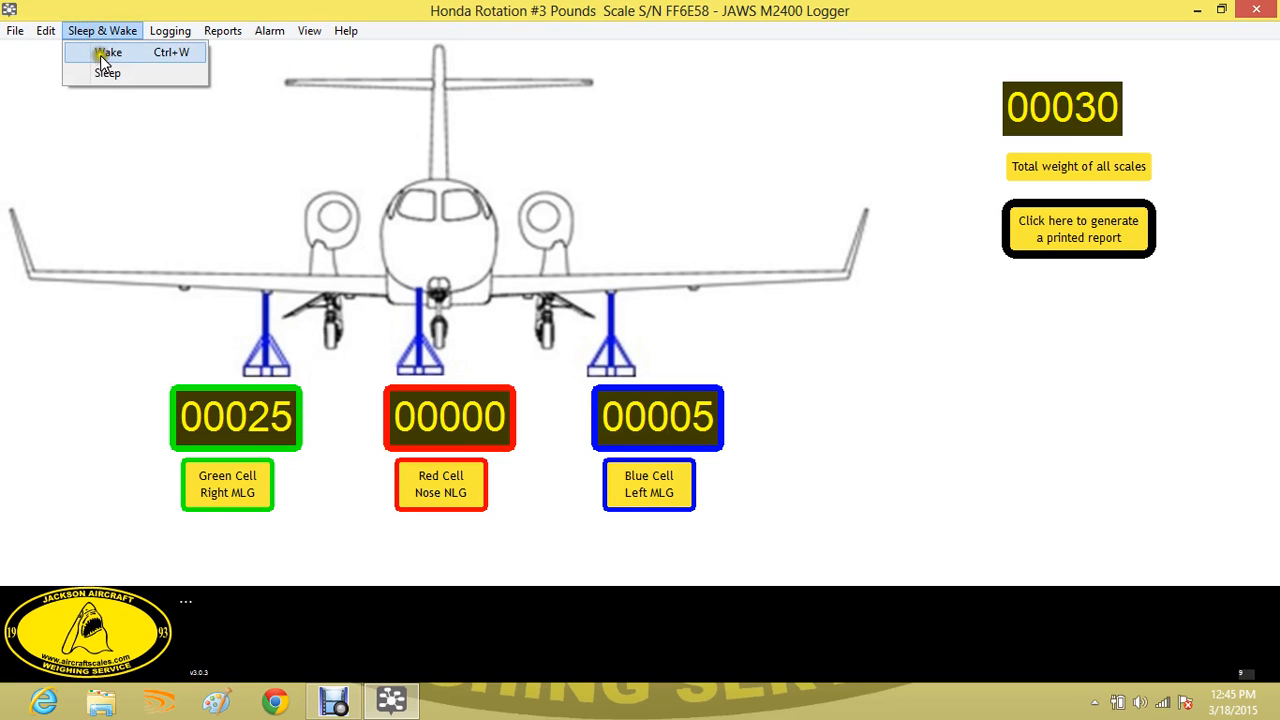
pyautogui.click(107, 73)
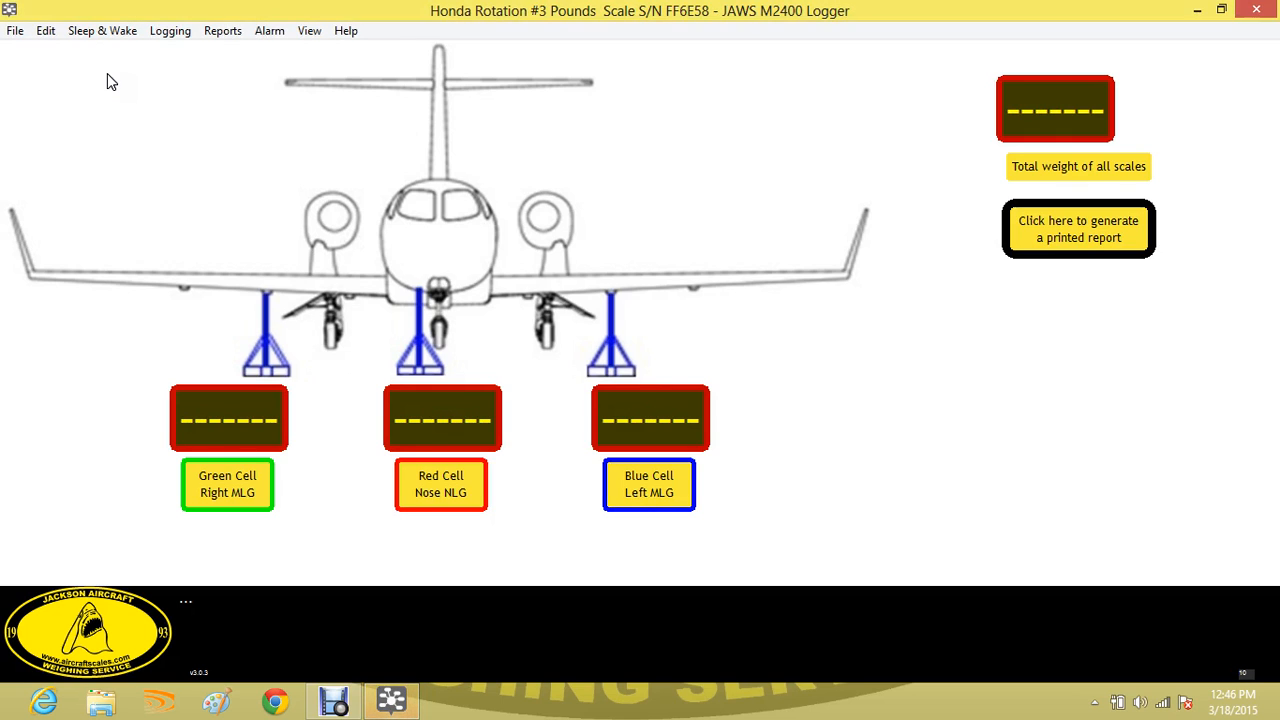
pyautogui.click(1260, 12)
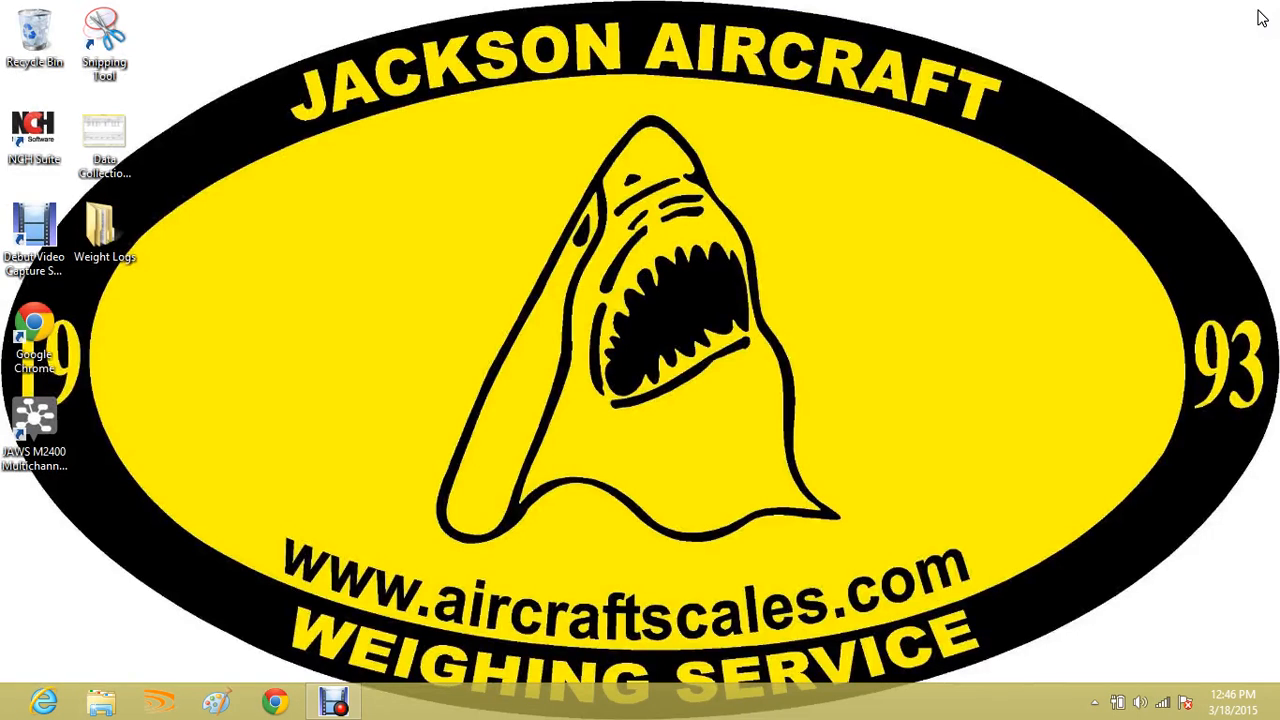
# Return to the Start screen showing the Honda project shortcuts.
pyautogui.click(826, 300)
pyautogui.press('super')
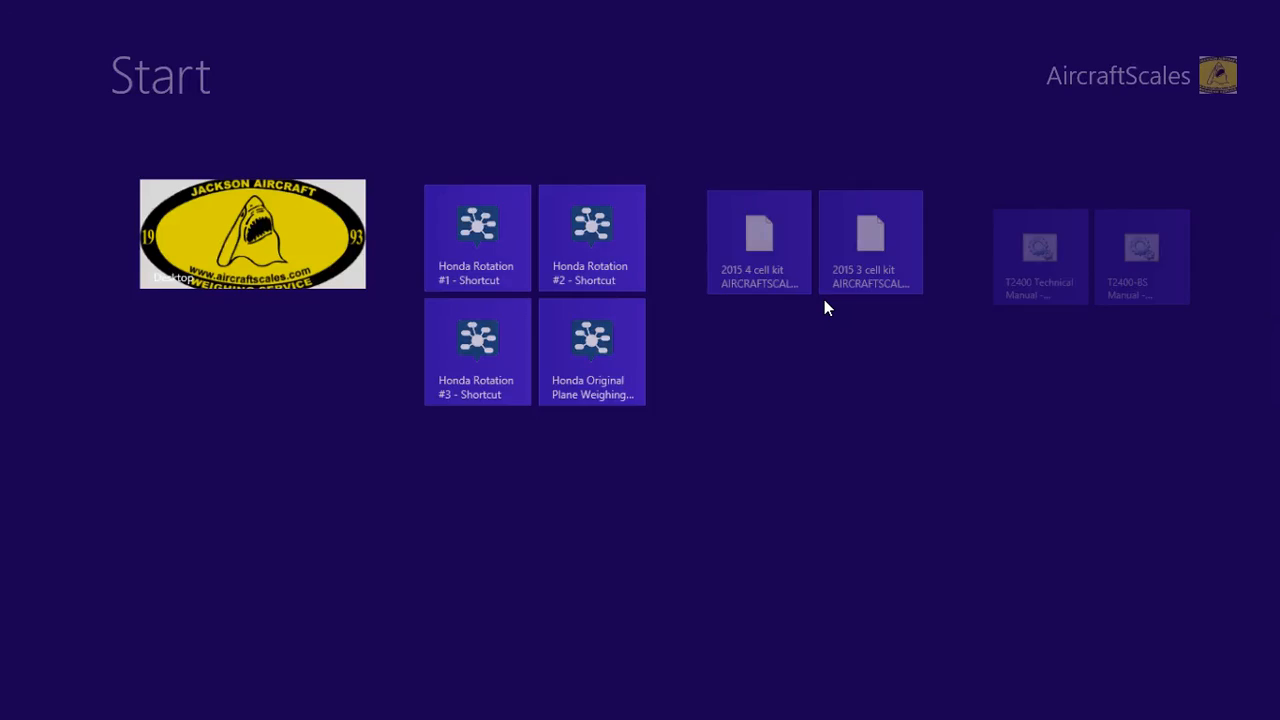